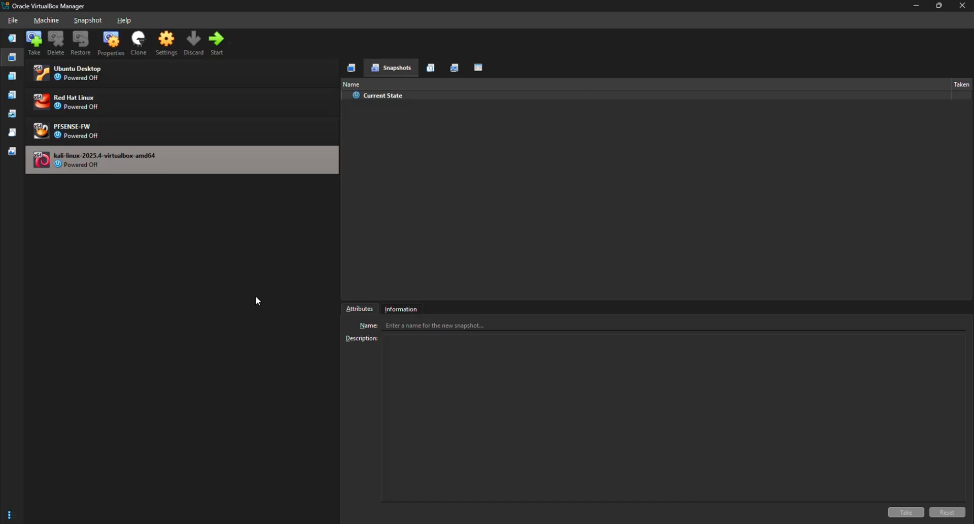
Create a new virtual machine named metasploitable2 and set its operating system to Linux.
click(169, 201)
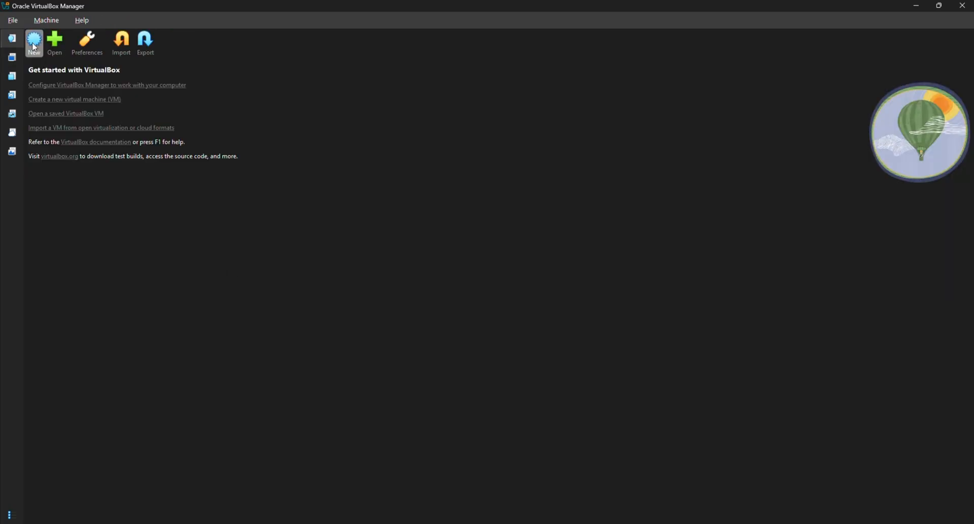
click(104, 99)
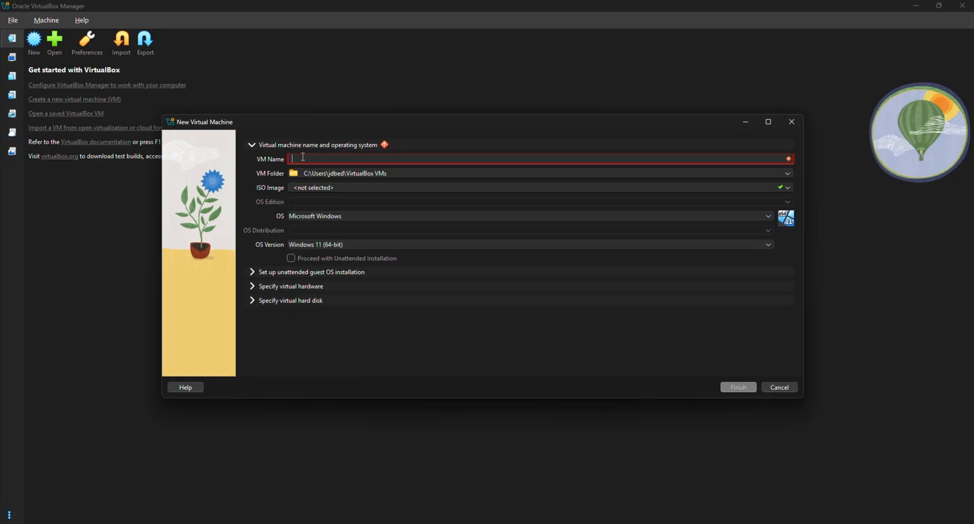
text(metasploitable2)
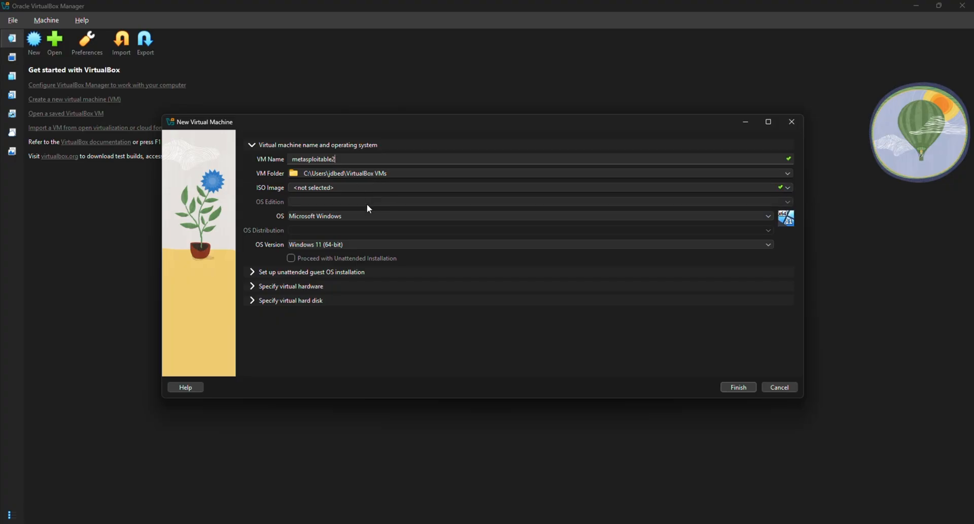
click(358, 216)
click(307, 235)
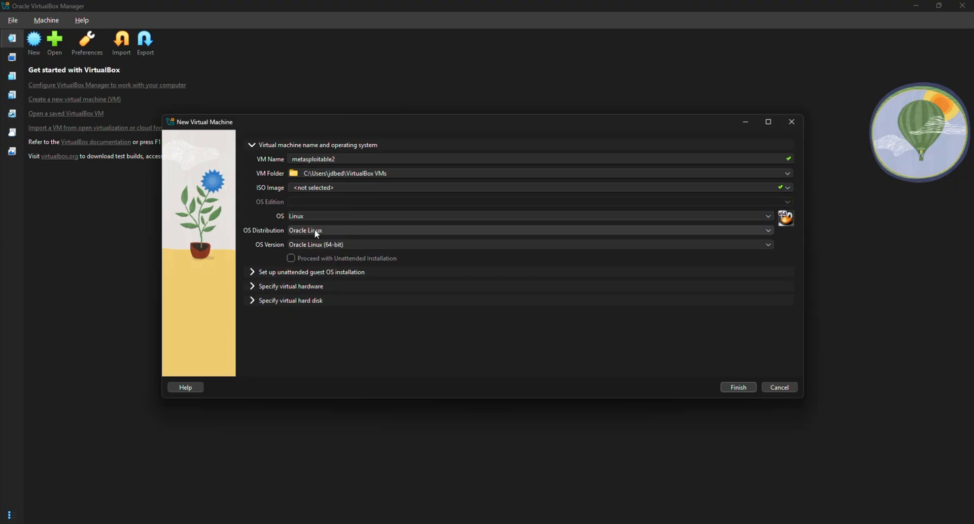
Set the new machine's OS distribution to Ubuntu and its base memory to 1024 MB.
click(315, 232)
click(307, 305)
click(251, 287)
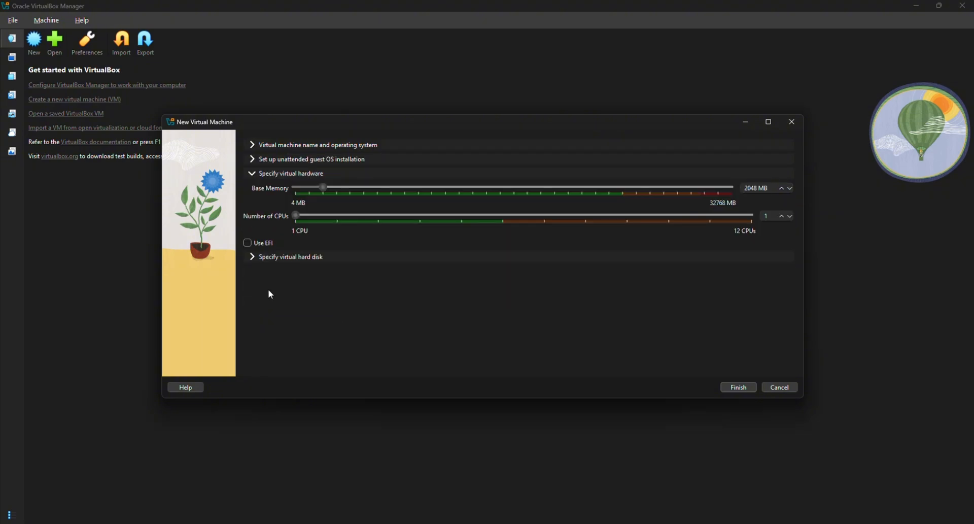
drag(324, 191, 311, 193)
Use the existing hard disk file Metasploitable2.vmdk from Downloads > metasploitable-linux > Metasploitable2 for the new machine and finish creating it.
click(255, 256)
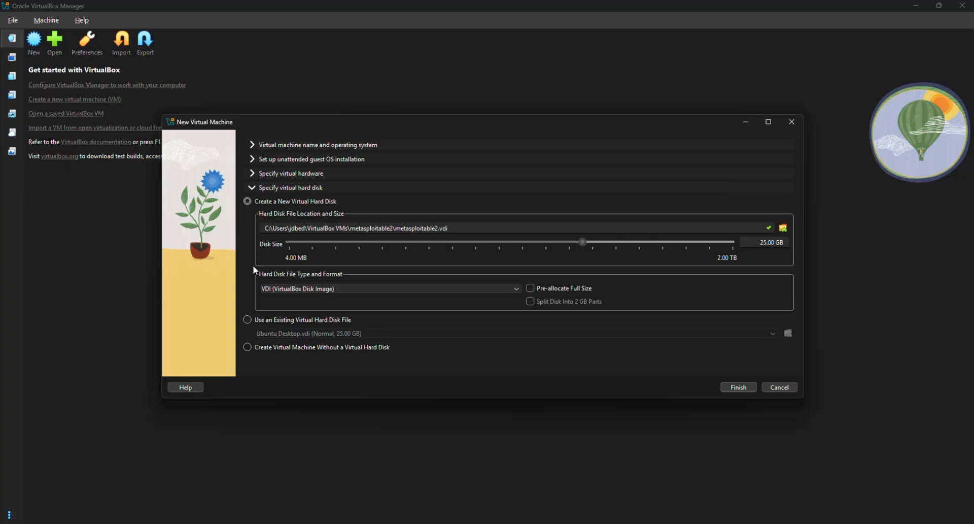
click(256, 320)
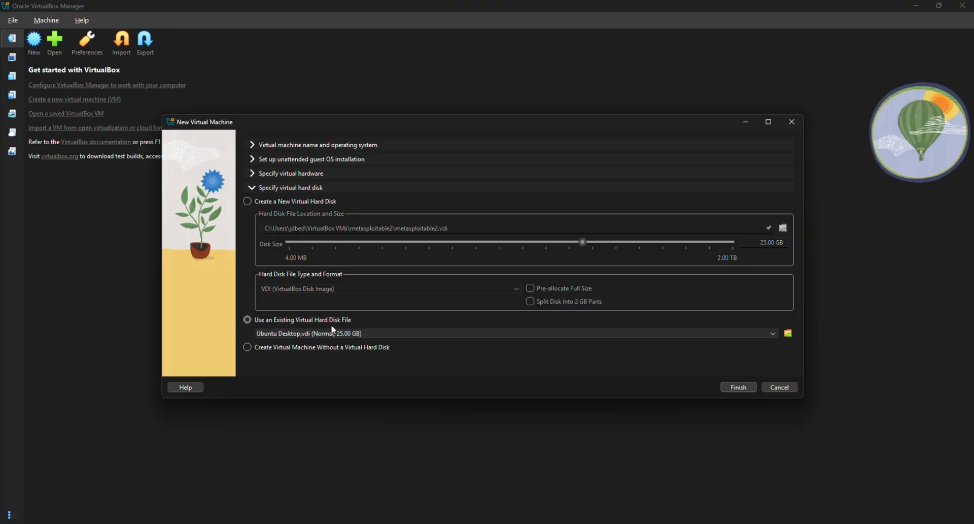
click(788, 333)
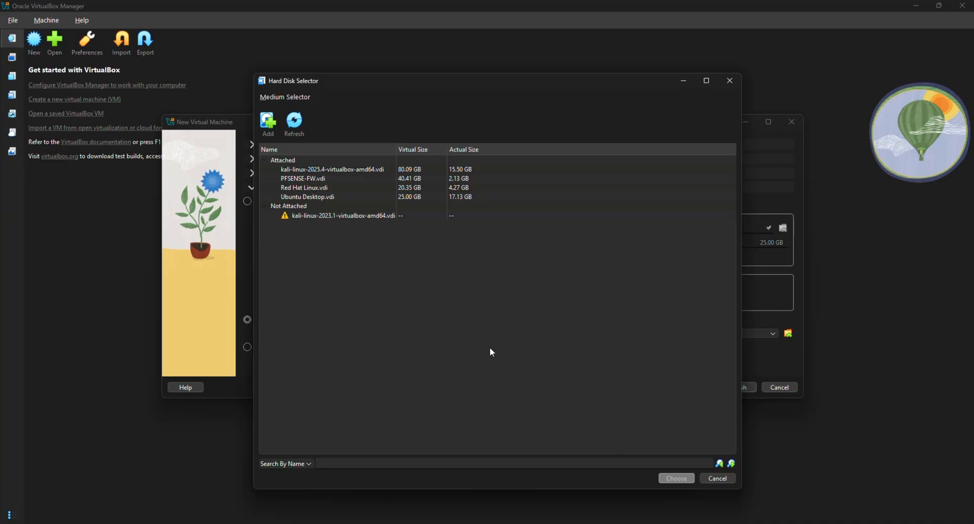
click(268, 123)
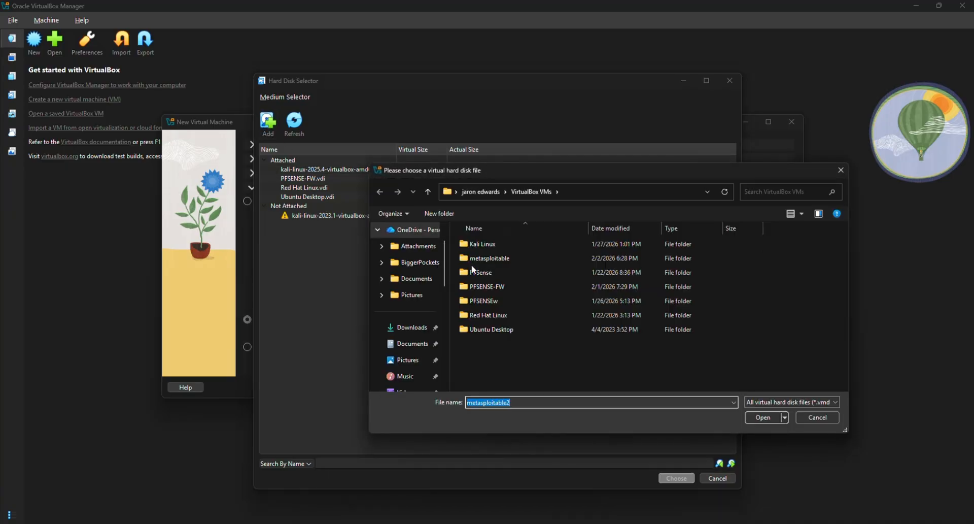
click(406, 328)
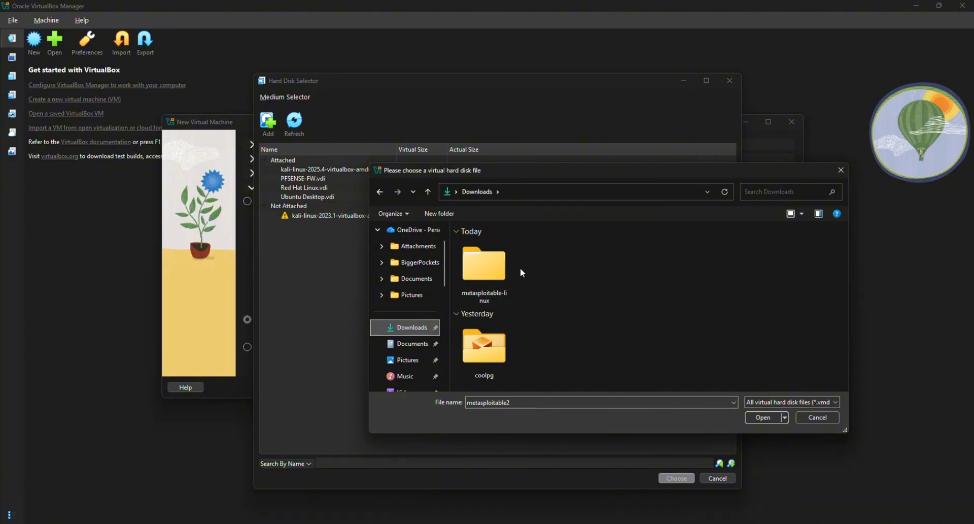
double_click(493, 267)
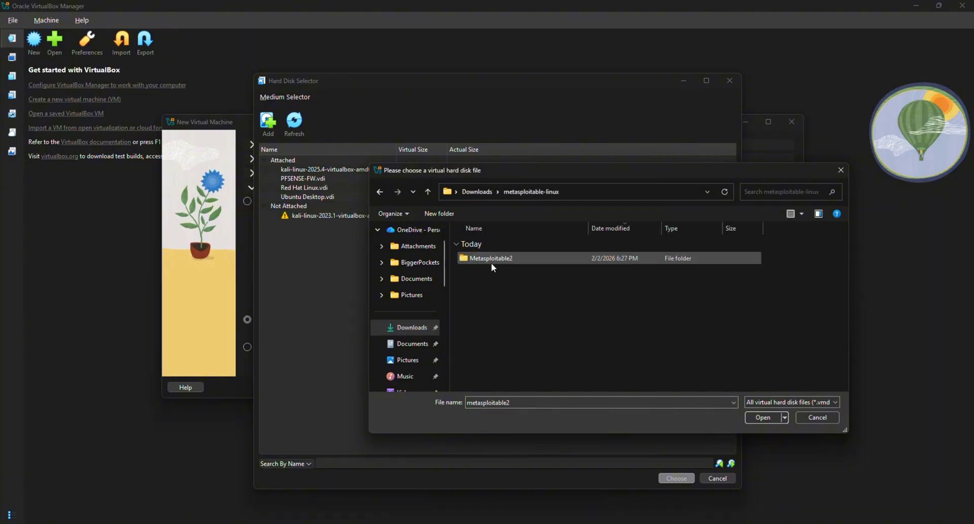
double_click(501, 257)
click(501, 258)
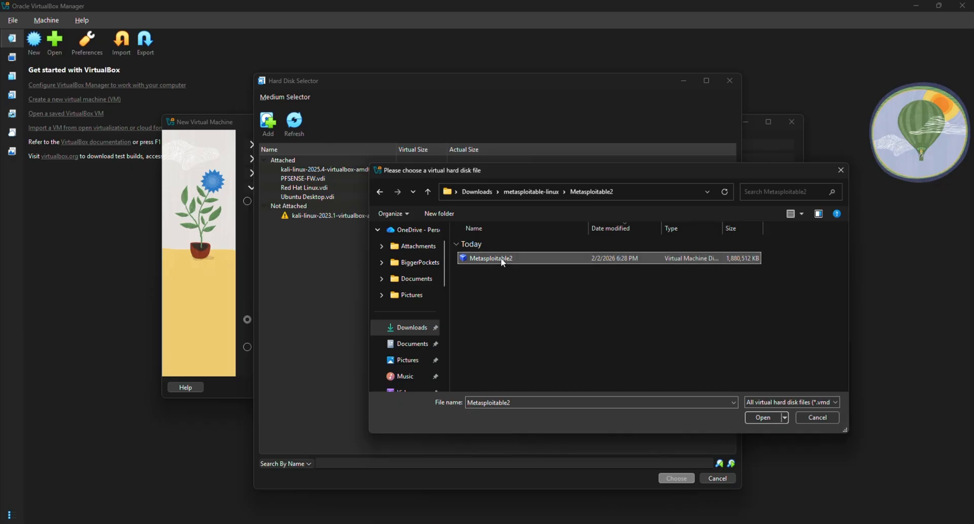
click(755, 417)
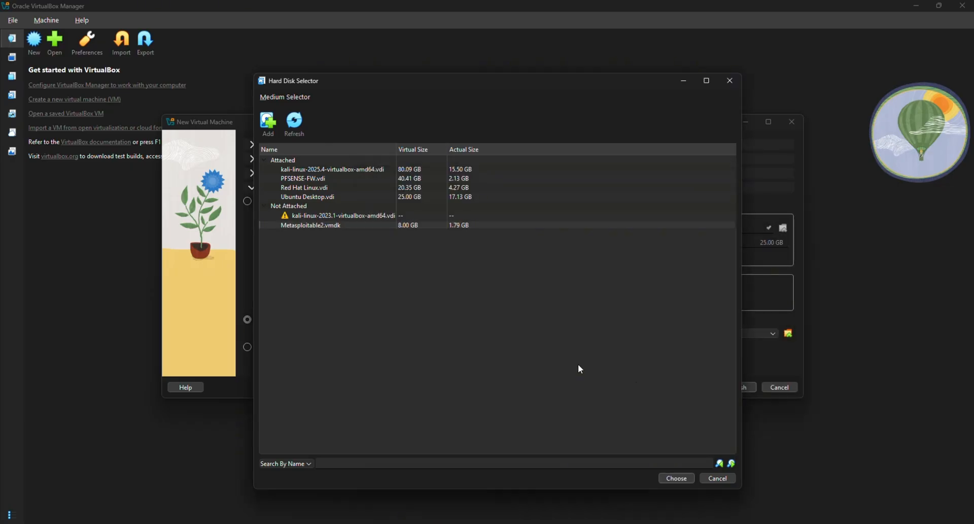
click(674, 479)
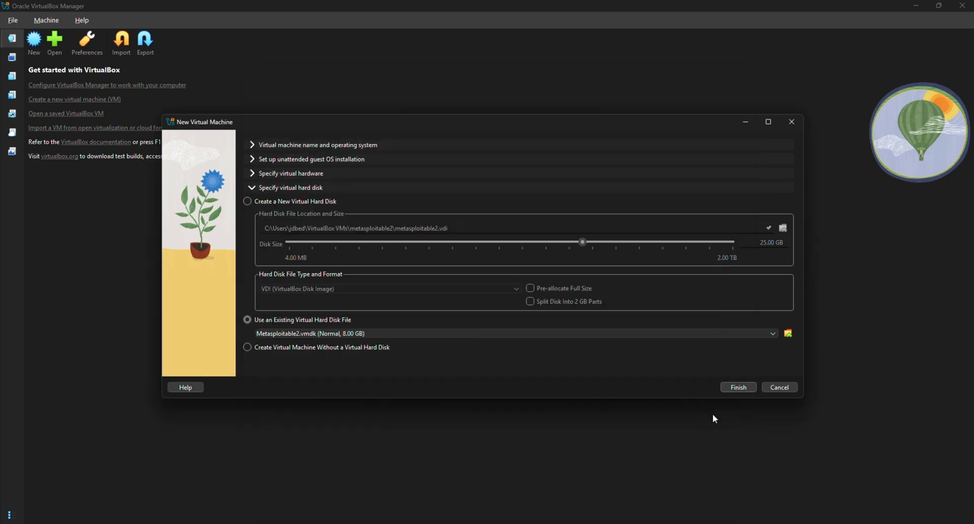
click(737, 388)
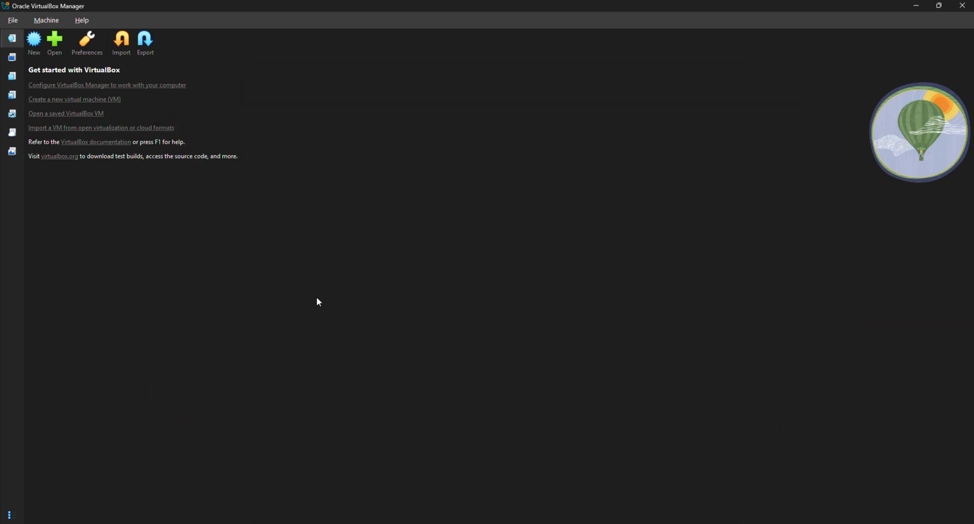
Attach metasploitable2's Adapter 1 to the internal network cyber-range-isolated and save the settings.
right_click(160, 191)
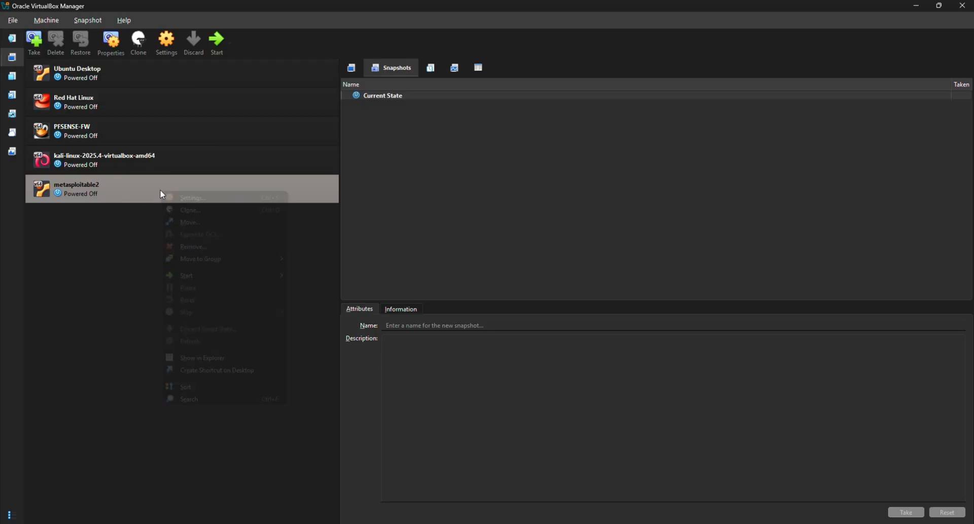
click(199, 198)
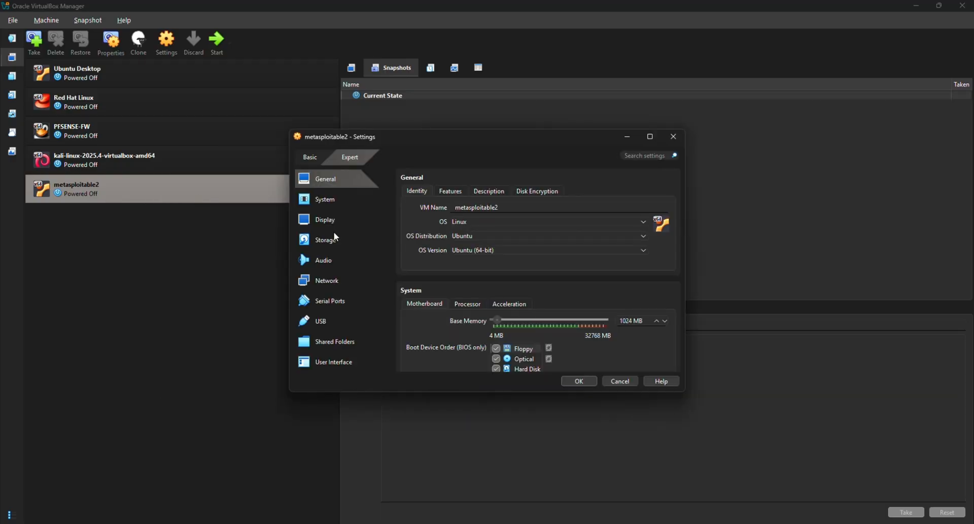
click(334, 282)
click(491, 224)
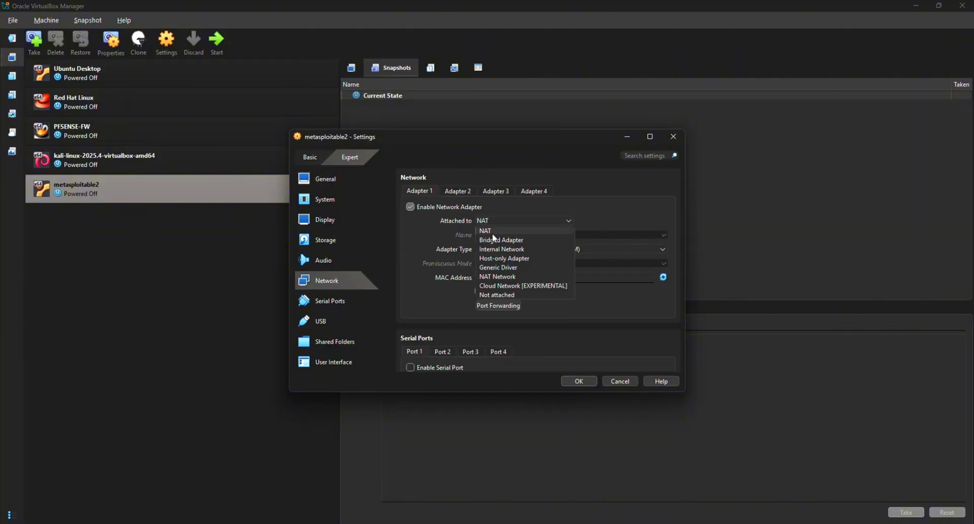
click(518, 240)
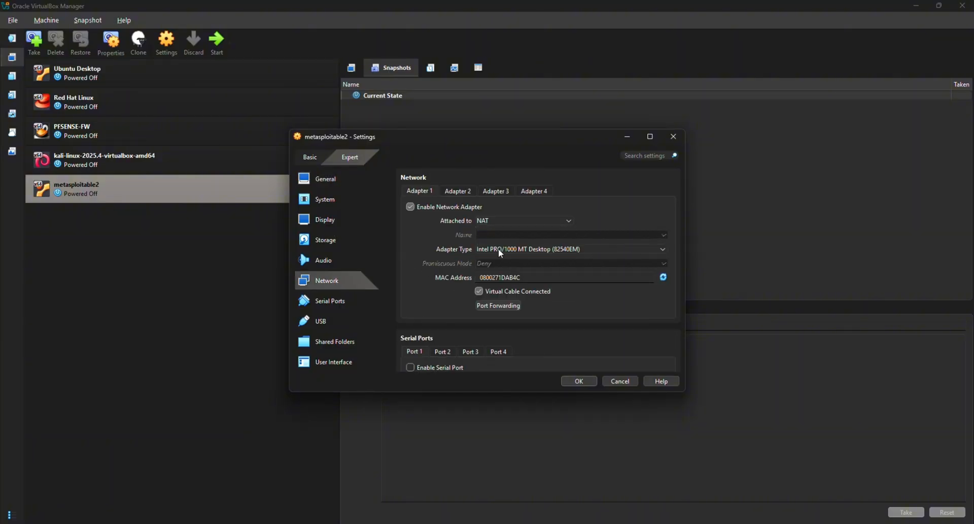
click(664, 236)
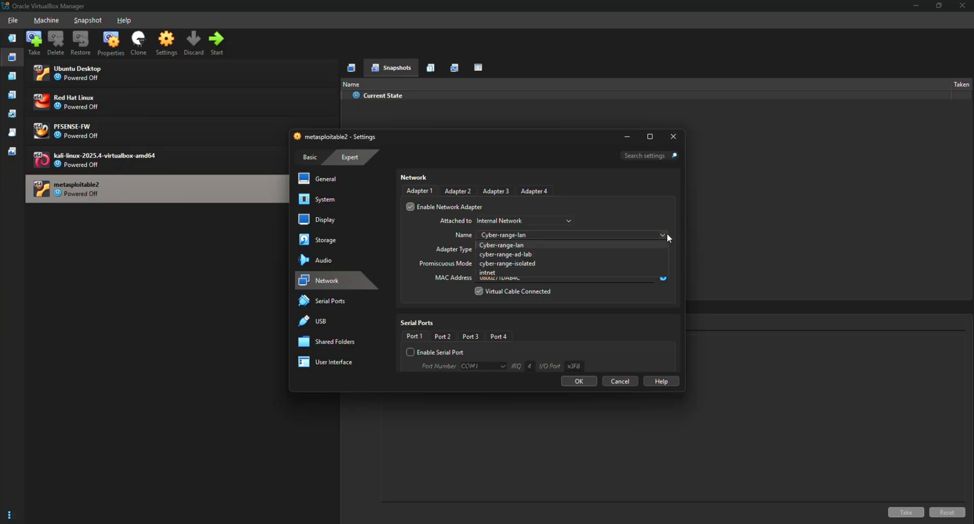
click(534, 263)
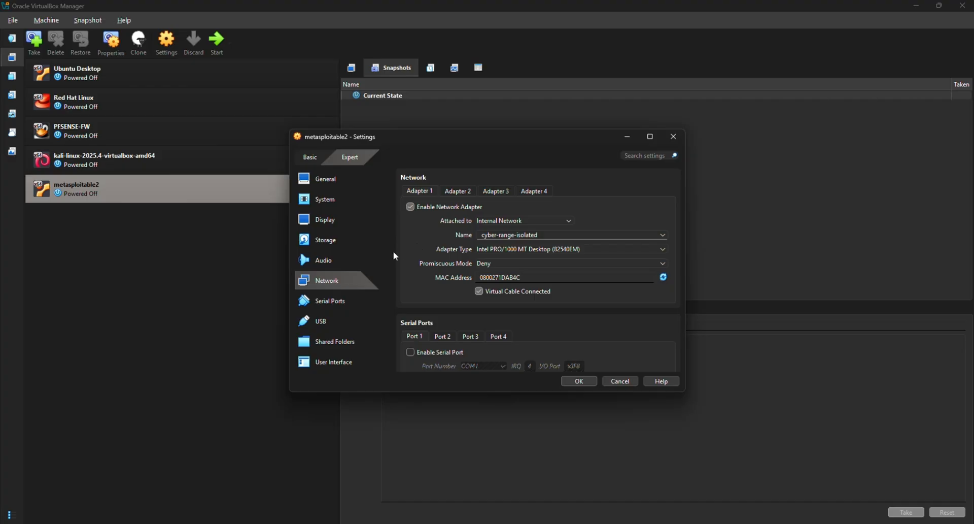
click(579, 381)
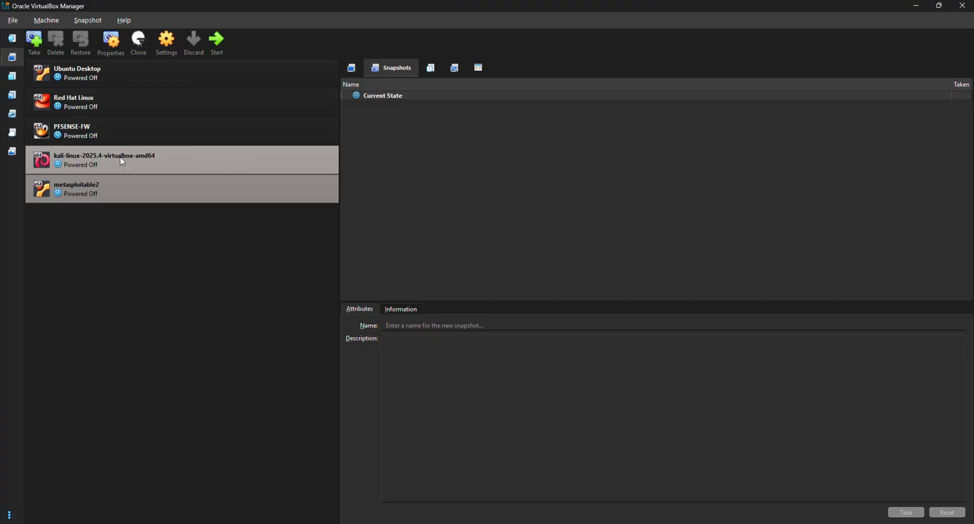
Start the PFSENSE-FW, metasploitable2 and kali-linux-2025.4 virtual machines, minimizing the firewall's console window.
click(125, 135)
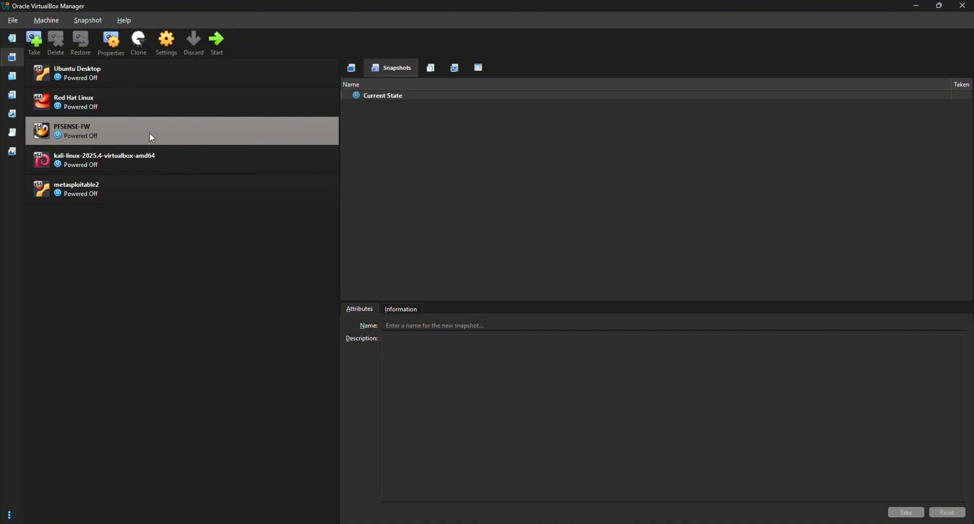
click(223, 44)
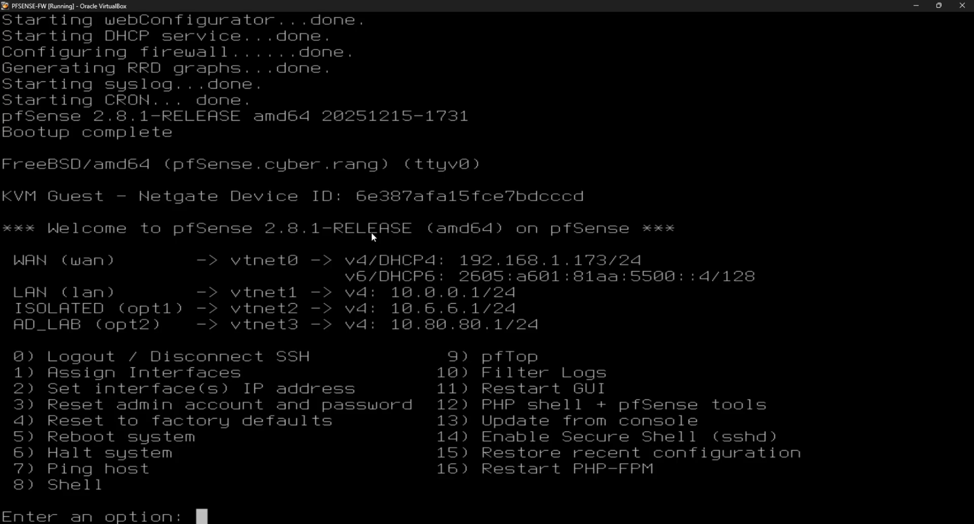
click(917, 7)
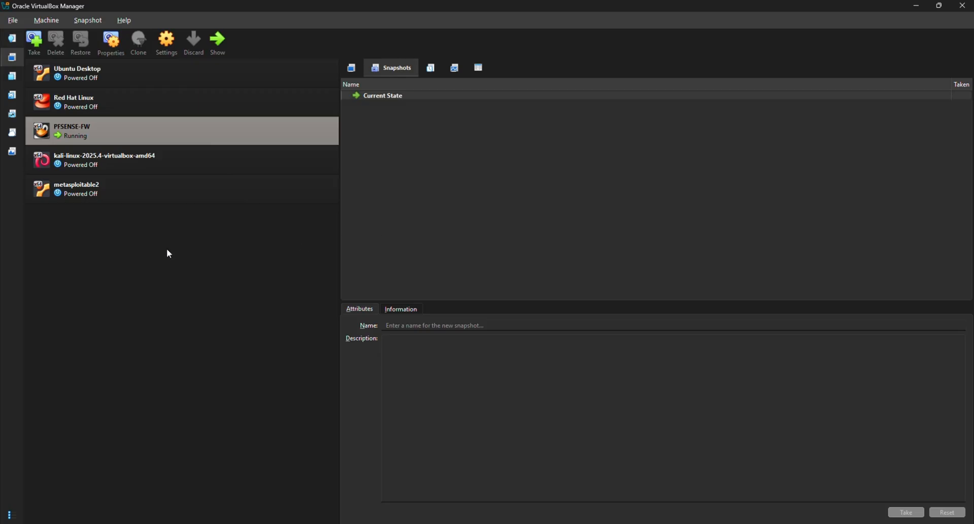
click(158, 193)
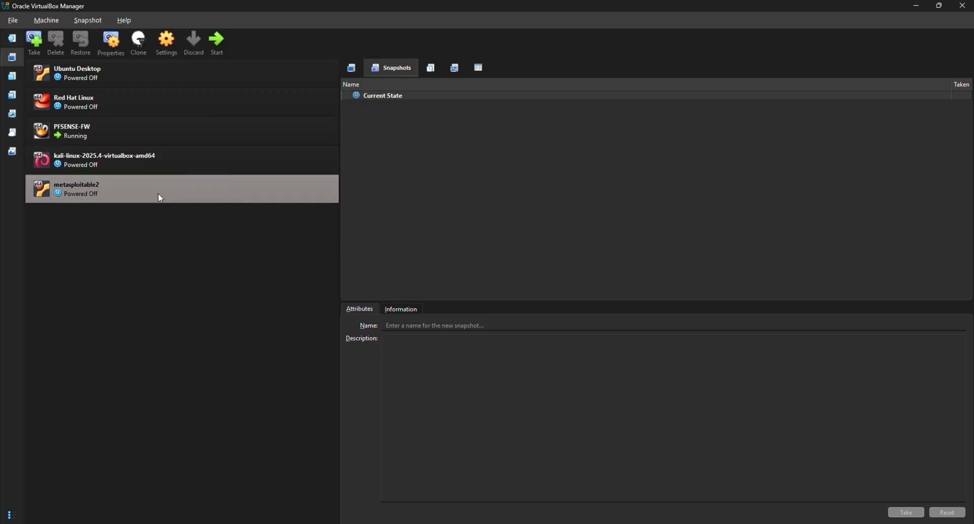
click(219, 42)
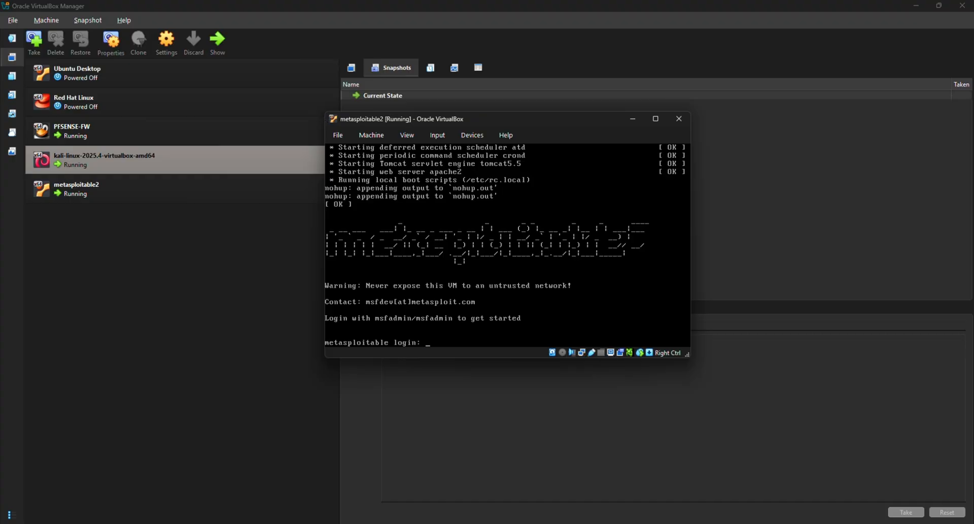
Log in to the metasploitable2 console with the default account name and password and display its network configuration with ifconfig.
text(msfadmin)
key(Return)
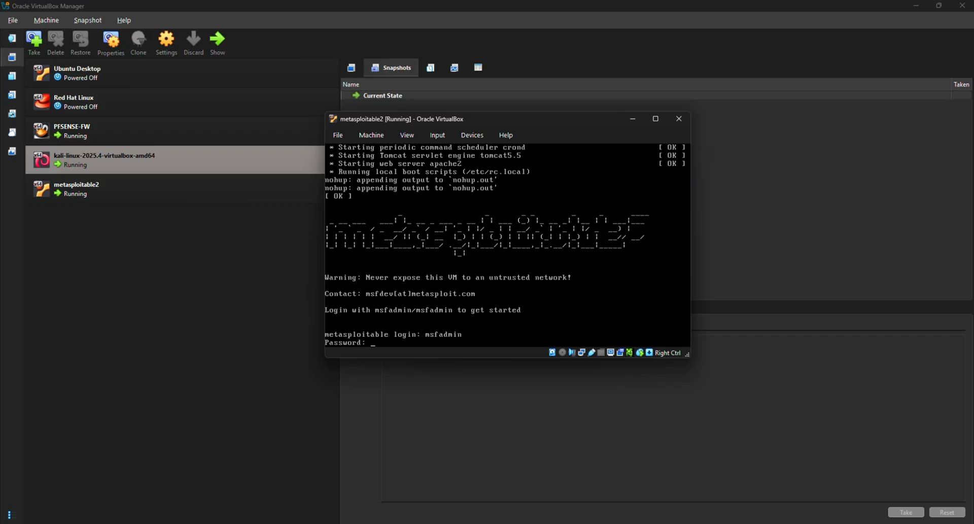
key(Return)
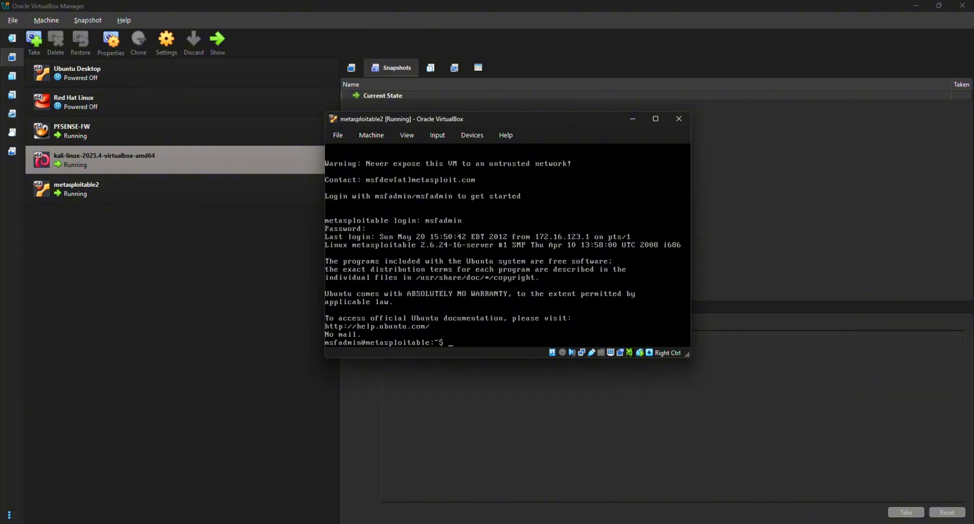
text(ifconfig)
key(Return)
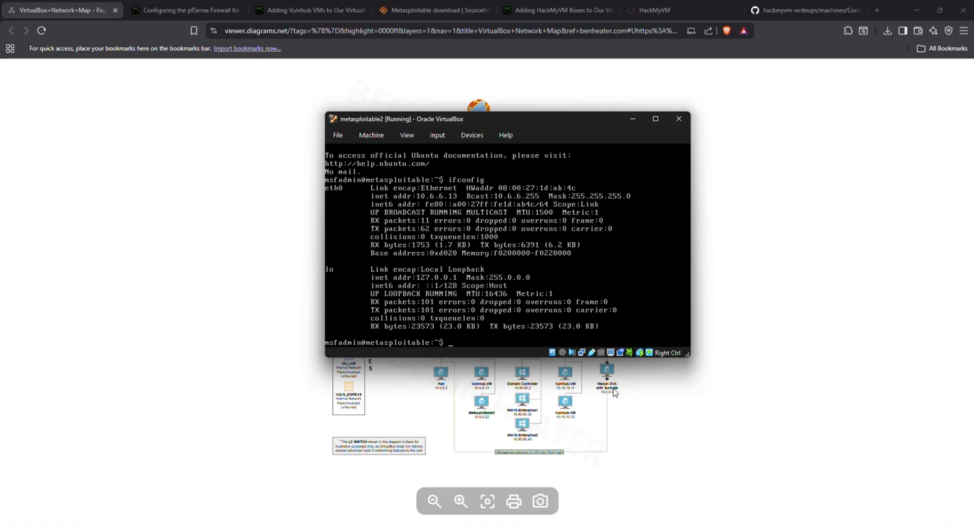
Log in to the Kali Linux machine with its user name and password and display its network configuration with ifconfig in a terminal.
click(691, 523)
click(765, 476)
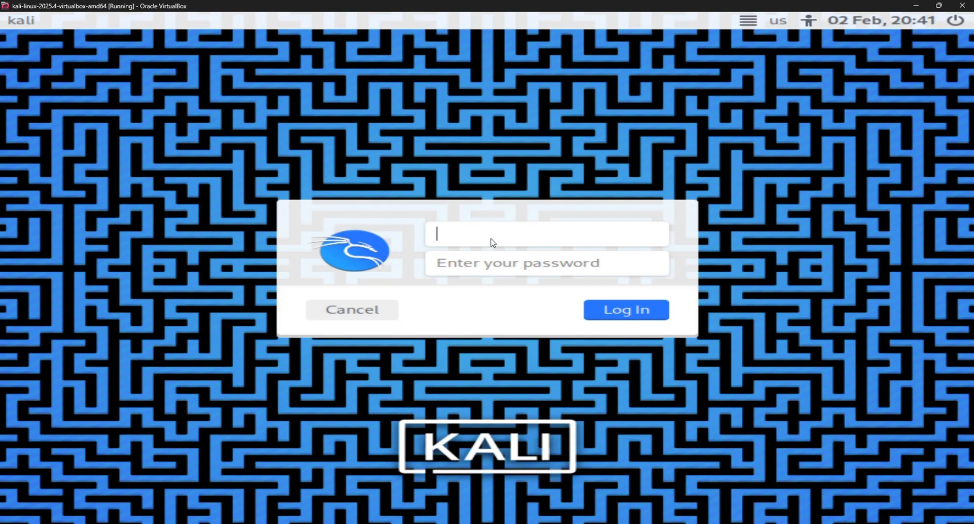
text(kali)
key(Tab)
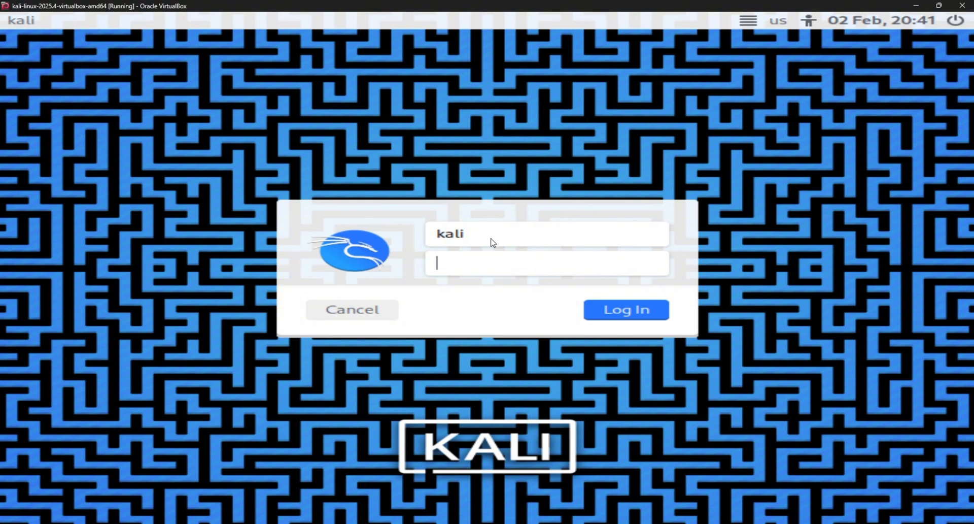
text(kali)
key(Return)
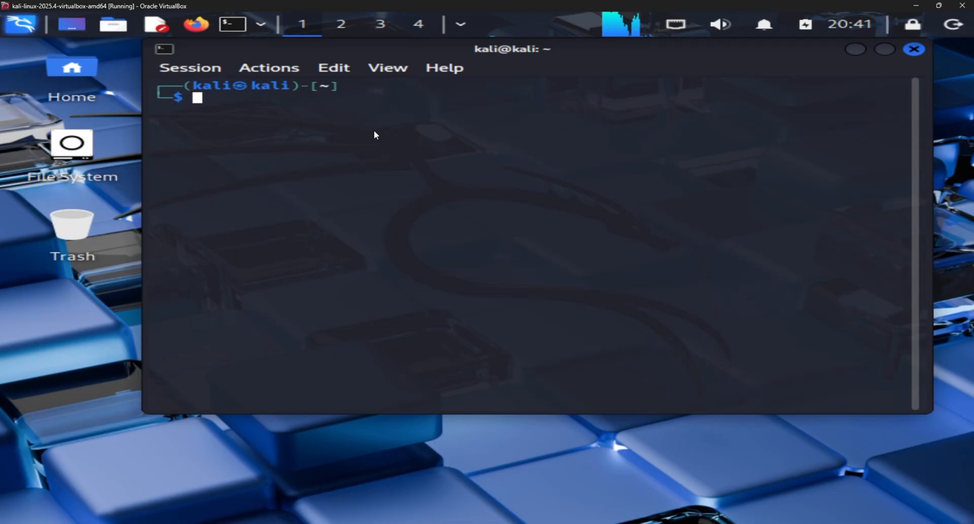
text(ifconfig)
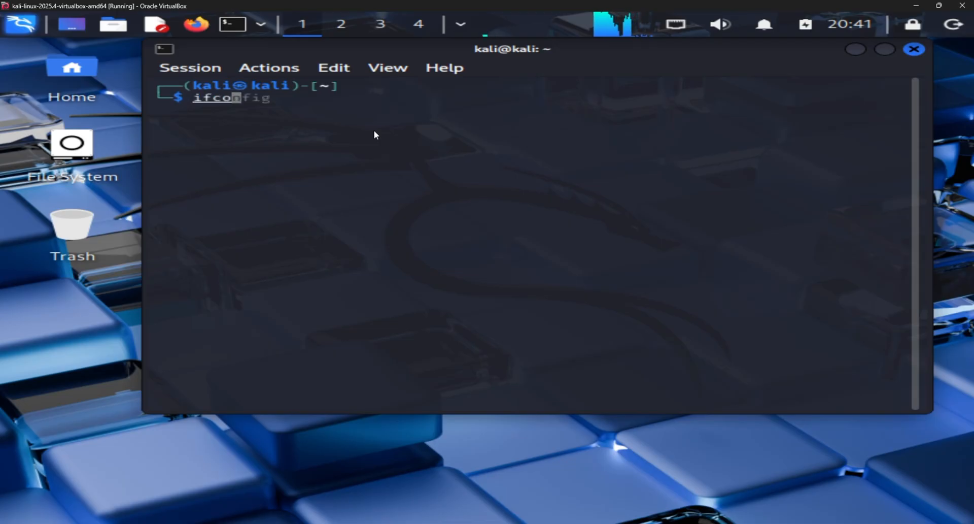
key(Return)
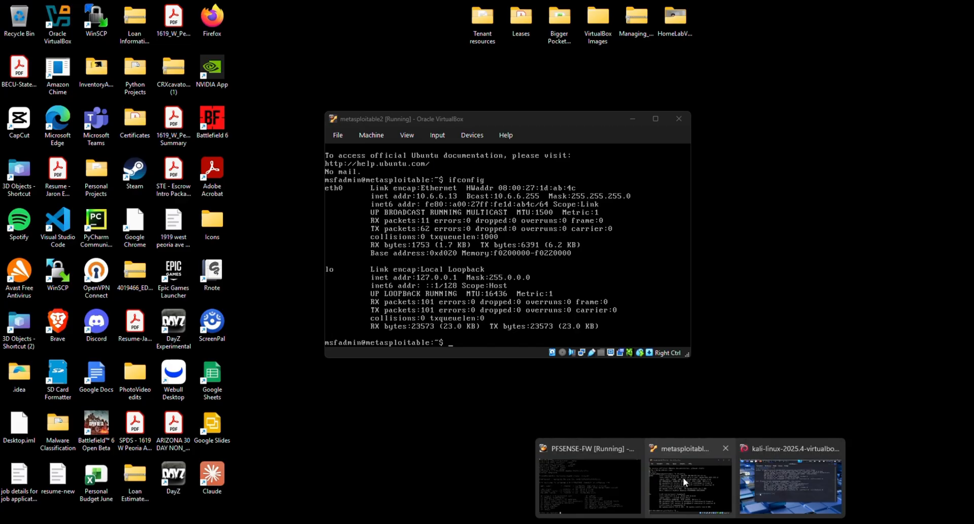
Ping 10.0.0.2 from the metasploitable2 console, stop the ping, and display the machine's network configuration again with ifconfig.
click(683, 477)
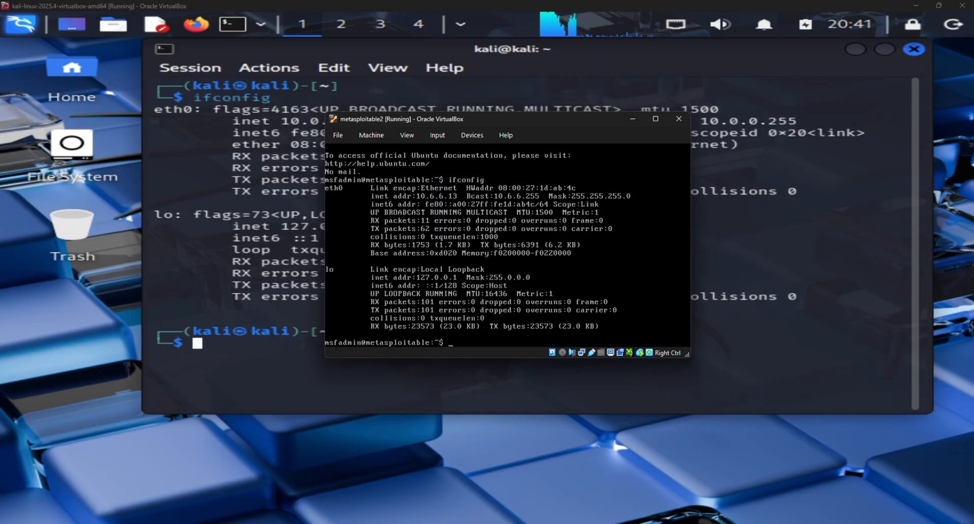
text(ping )
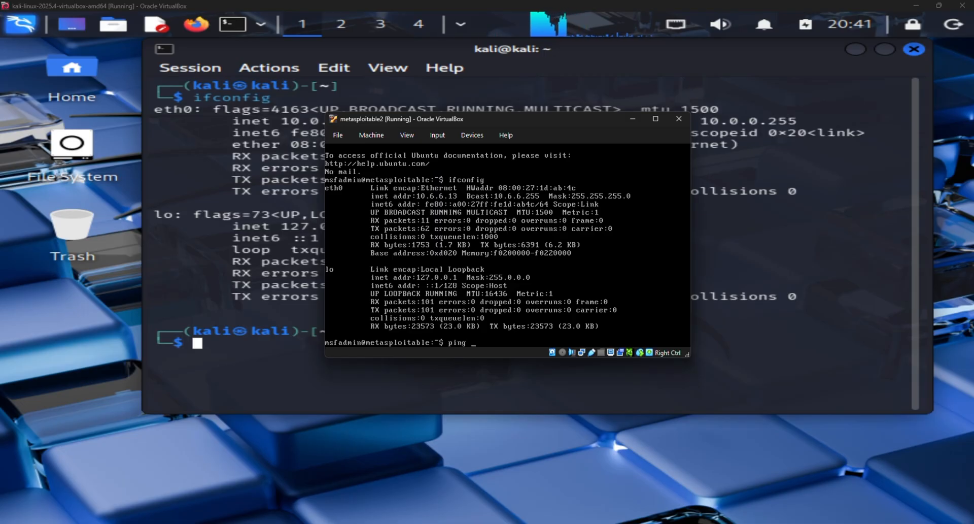
text(10.0.0.2)
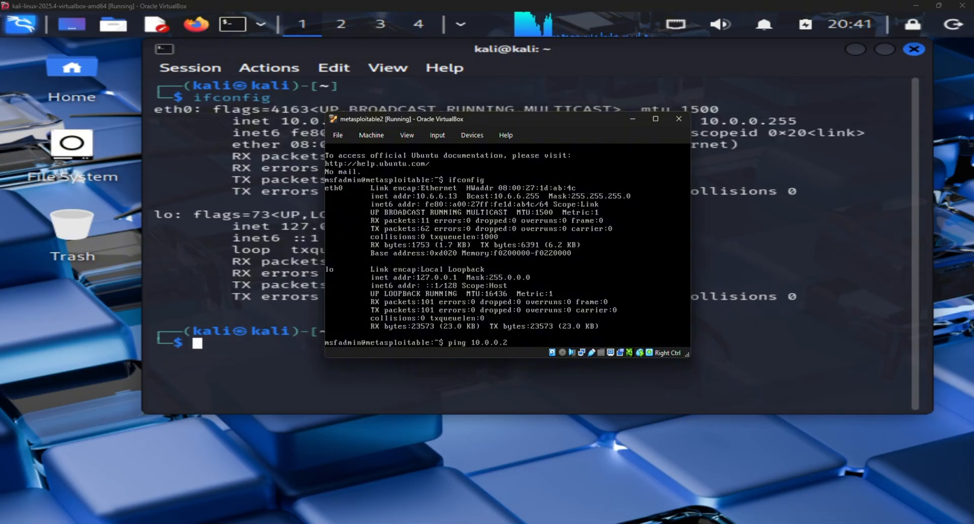
key(Return)
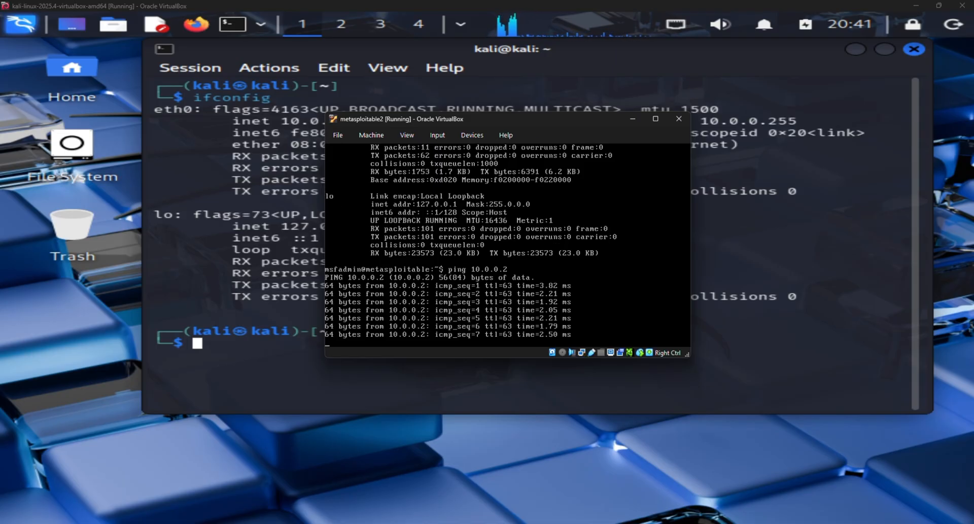
key(ctrl+c)
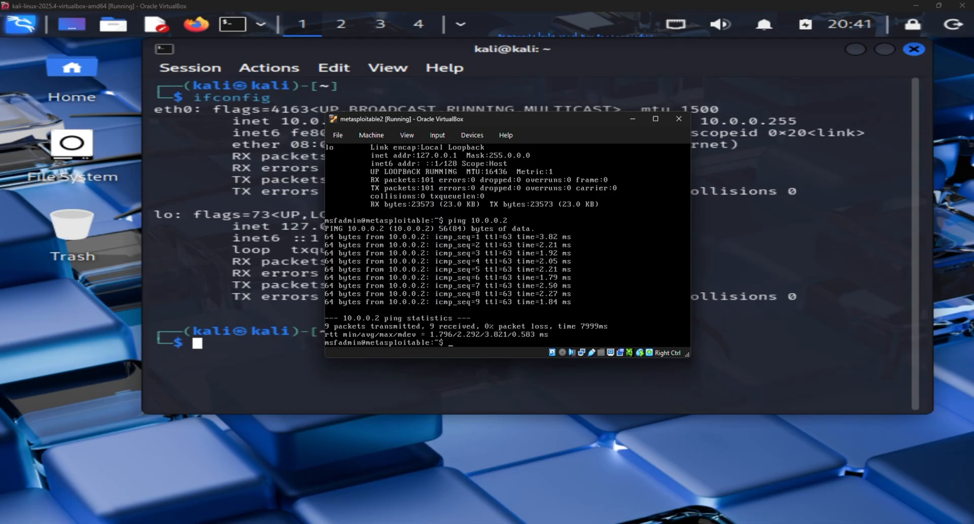
text(ifconfig)
key(Return)
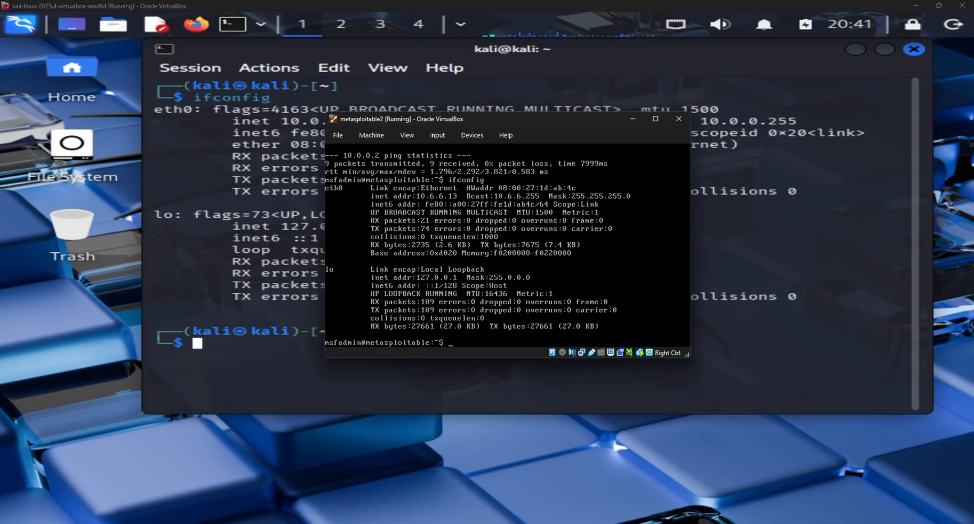
Ping the metasploitable2 machine at 10.6.6.13 from the Kali Linux terminal.
click(222, 343)
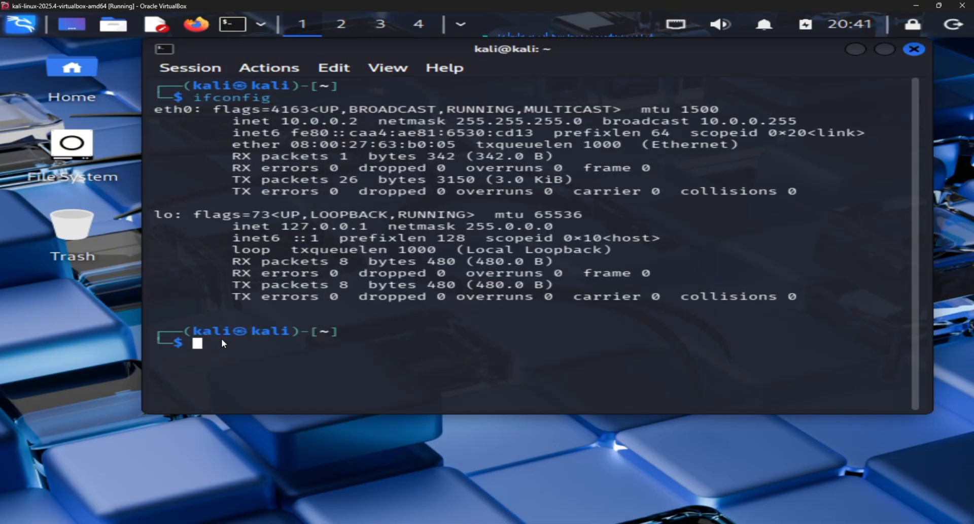
text(ping)
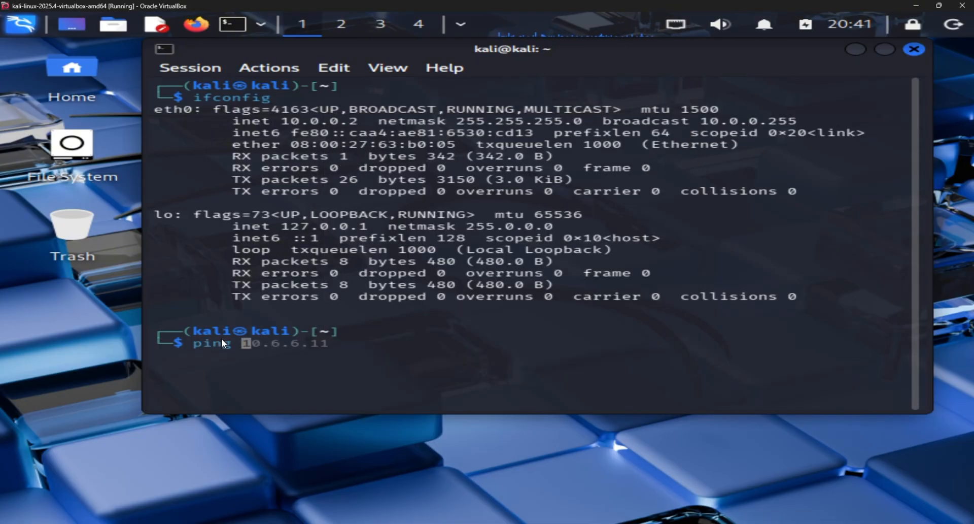
text( 10.6.6.14)
key(BackSpace)
text(3)
key(Return)
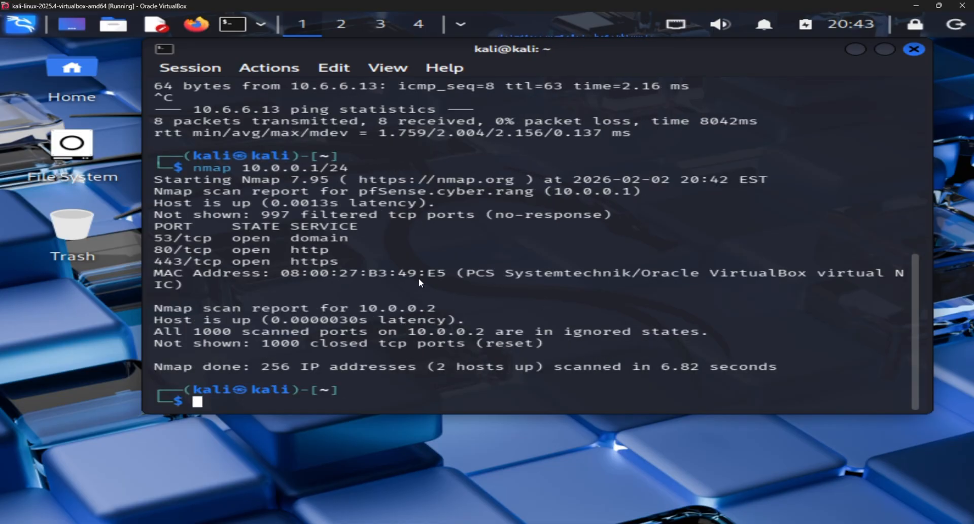
Scan 10.6.6.13 with nmap from the Kali terminal and review the open ports and services.
text(nmap 10.6.6.)
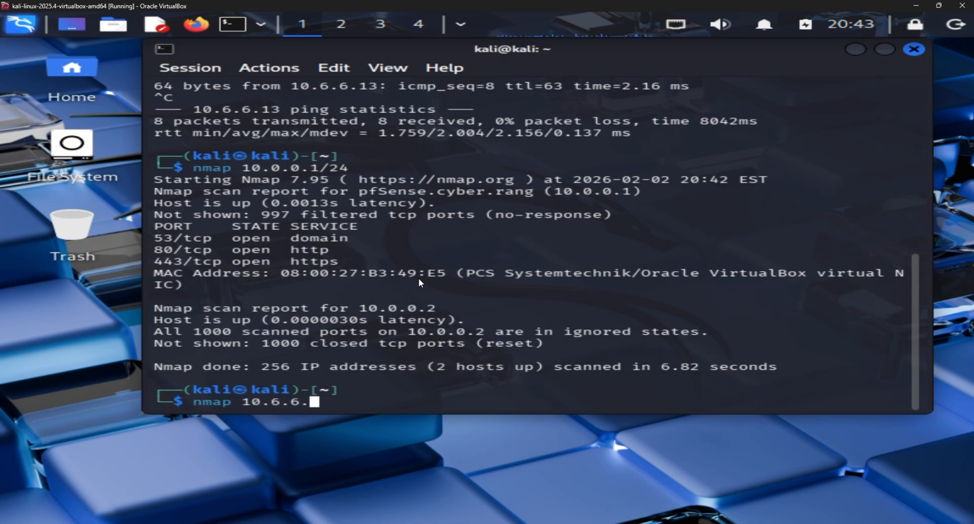
text(13)
key(Return)
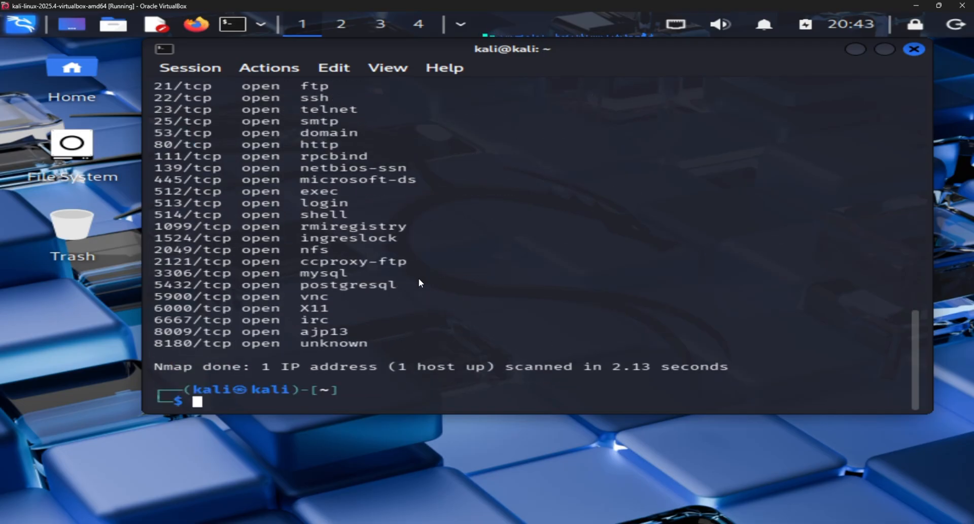
scroll(369, 261, up, 3)
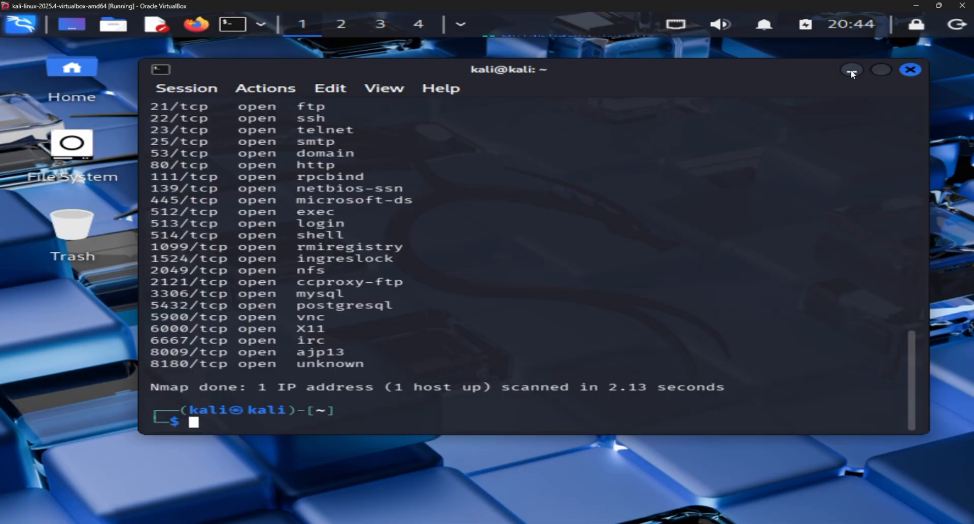
Minimize the Kali terminal and machine window, and view the HackMyVM dashboard and the Coolpg write-up on GitHub in the browser.
click(852, 72)
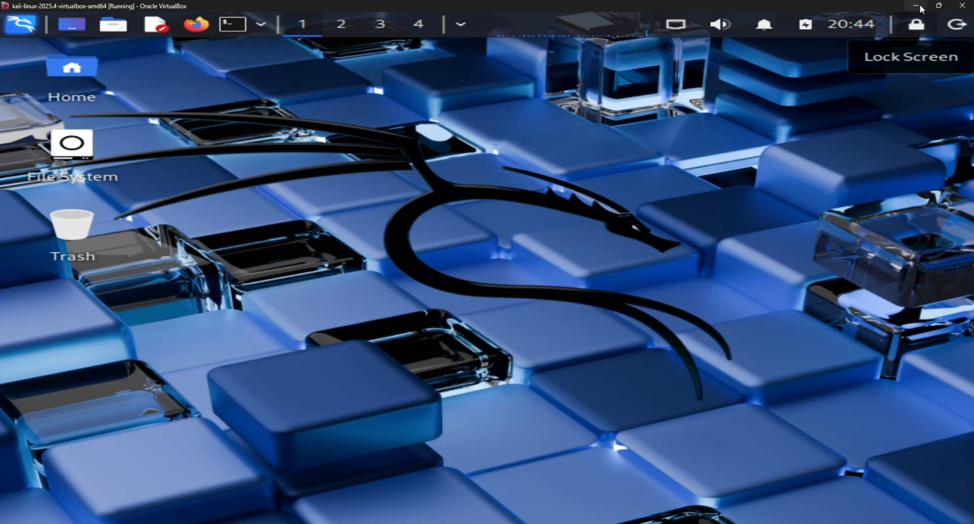
click(919, 5)
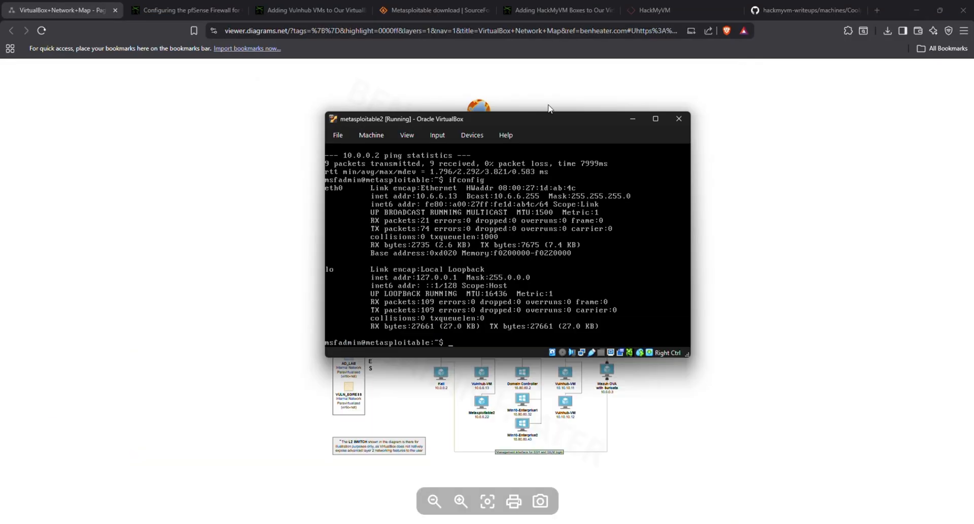
click(591, 12)
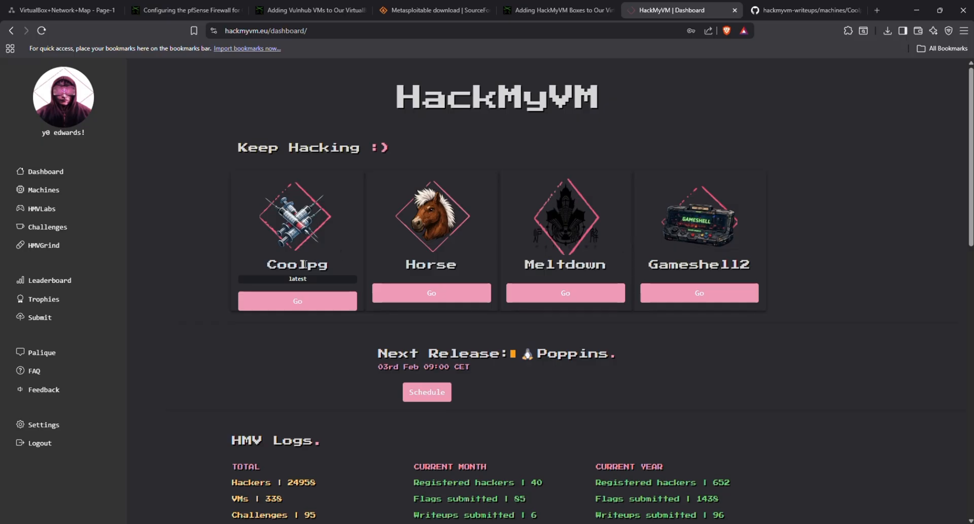
click(789, 11)
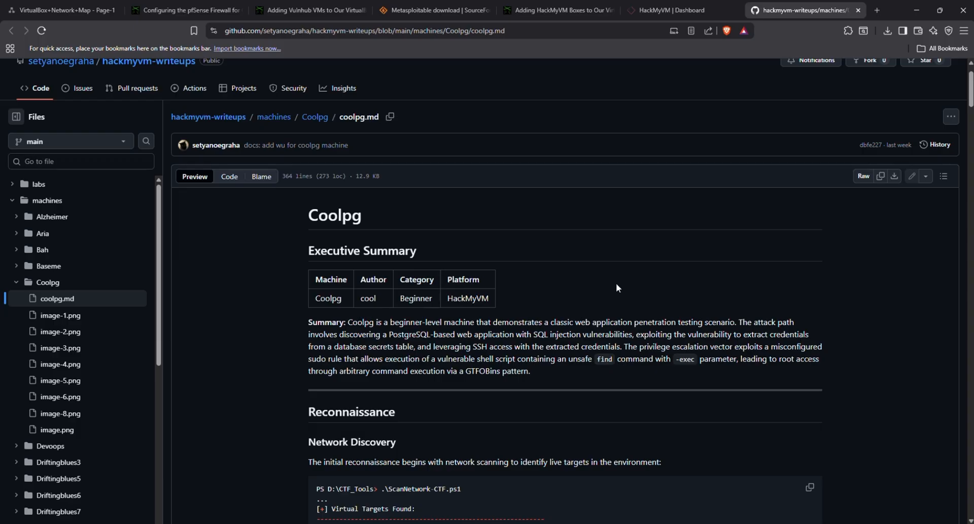
click(681, 3)
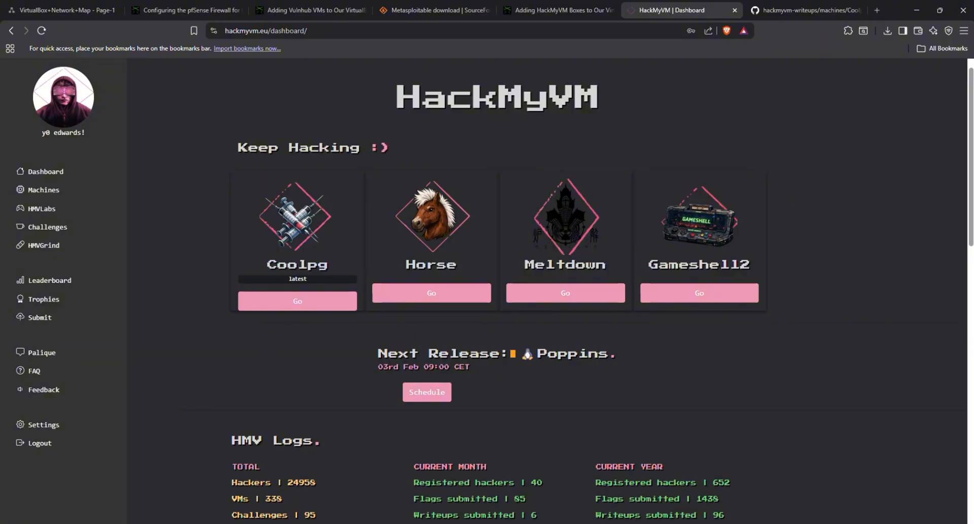
Switch to VirtualBox Manager and import the CooLPg appliance, with new MAC addresses generated for all network adapters.
click(579, 523)
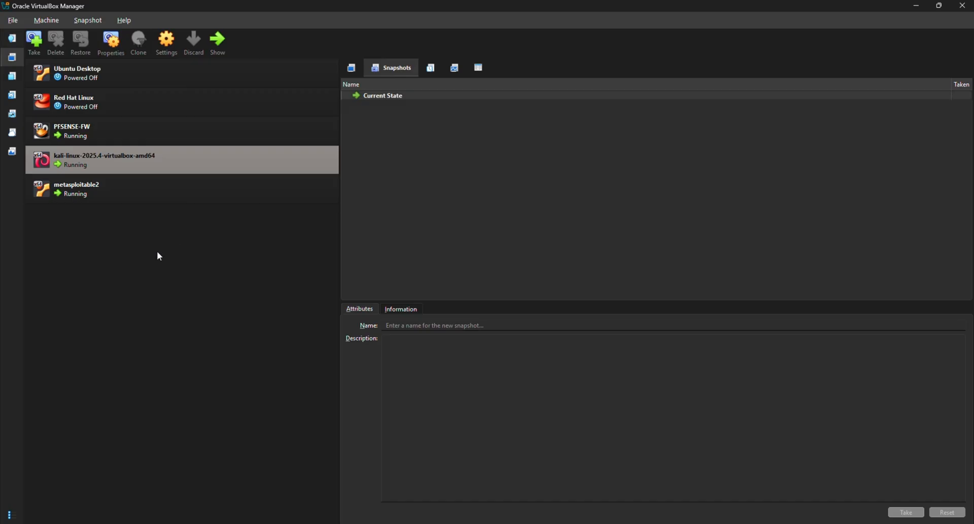
click(13, 21)
click(36, 53)
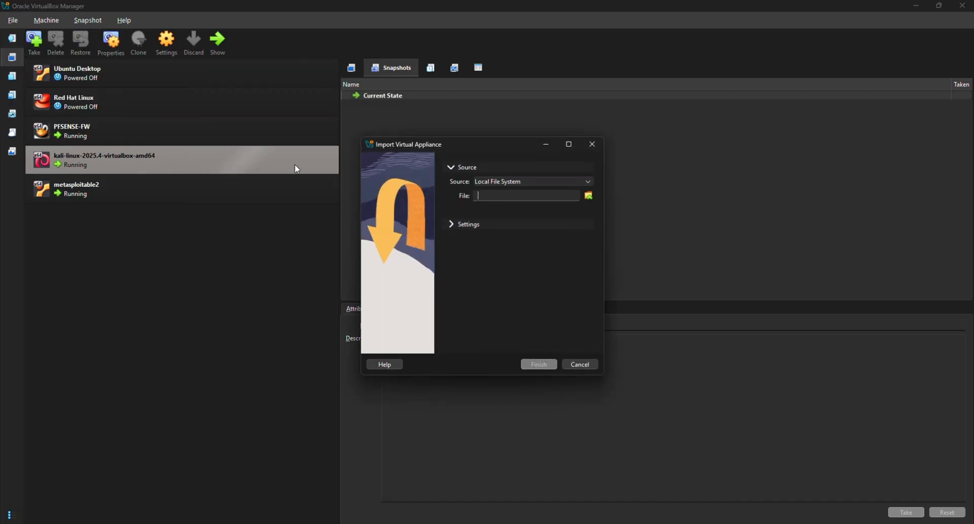
click(589, 196)
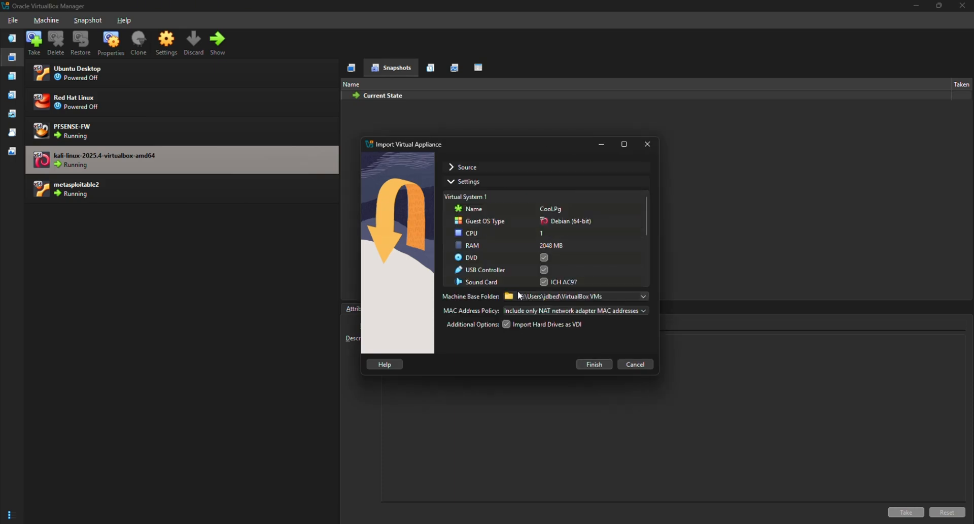
click(518, 310)
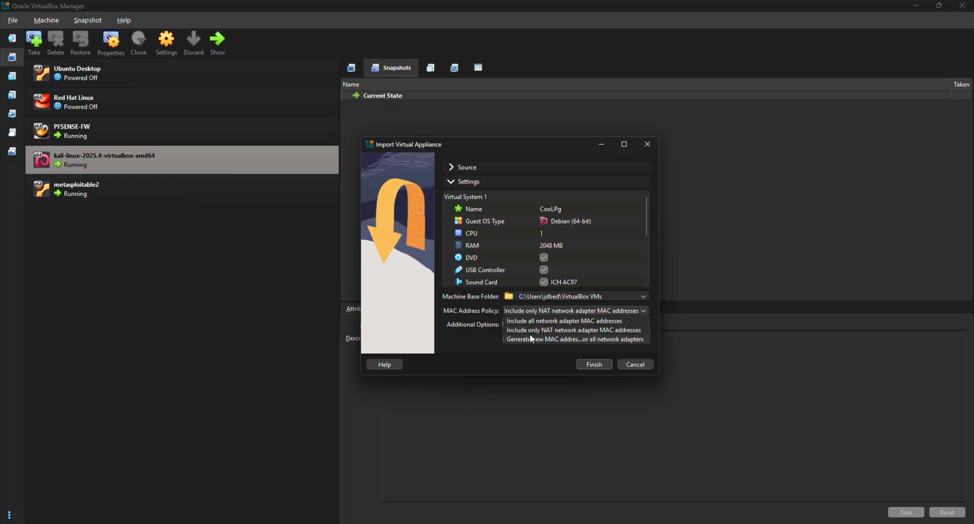
click(532, 339)
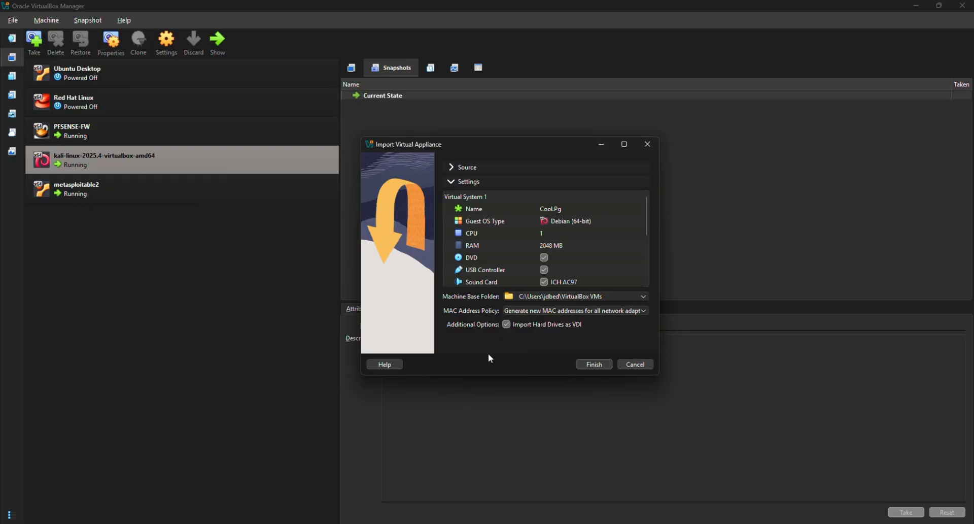
click(593, 365)
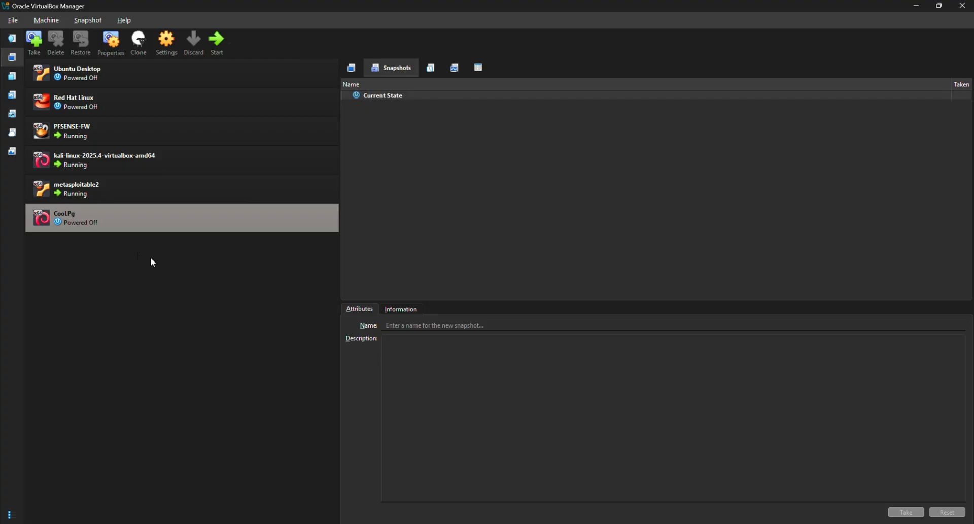
Attach CooLPg's Adapter 1 to the internal network cyber-range-isolated with adapter type Paravirtualized Network (virtio-net), and save the settings.
right_click(124, 229)
click(261, 240)
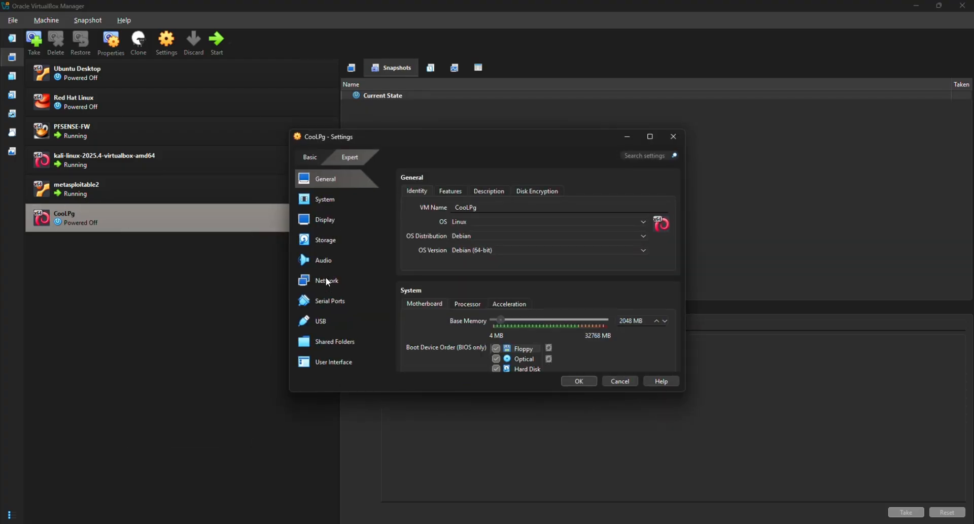
click(328, 282)
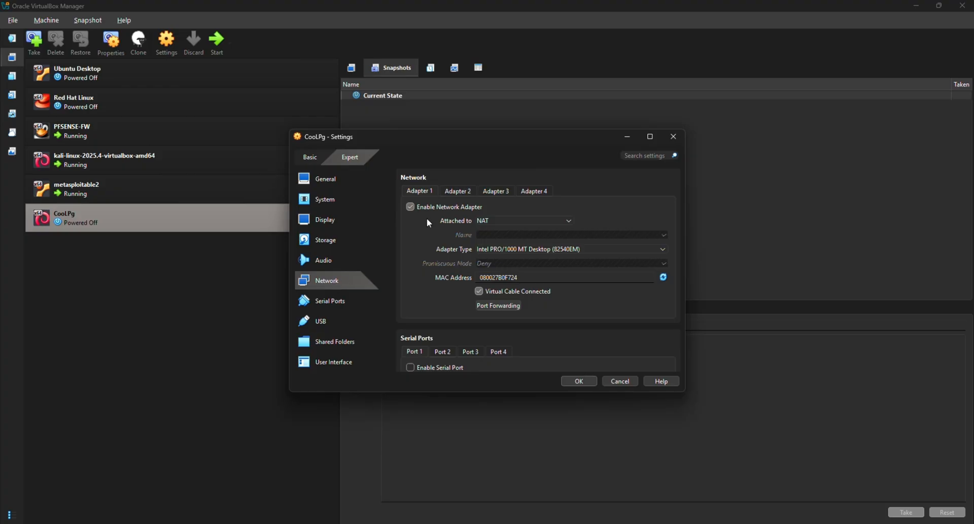
click(497, 221)
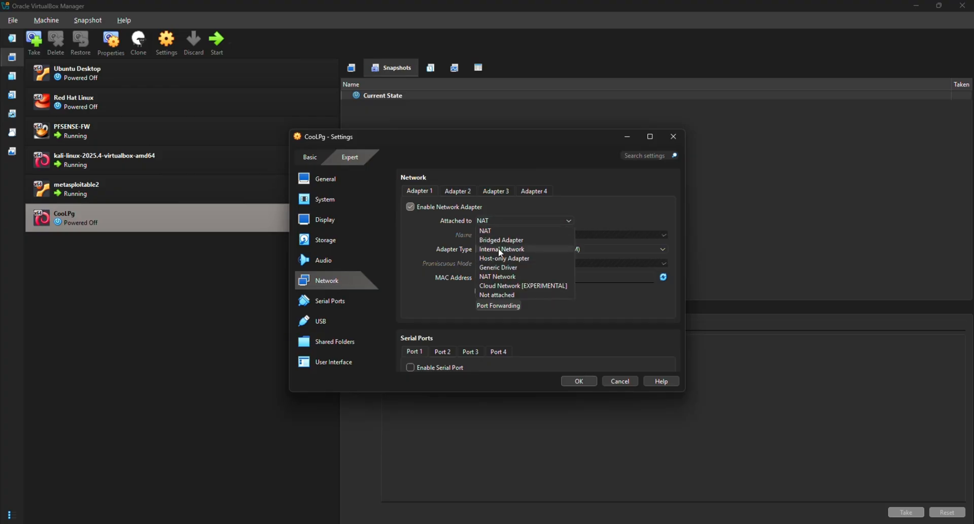
click(500, 250)
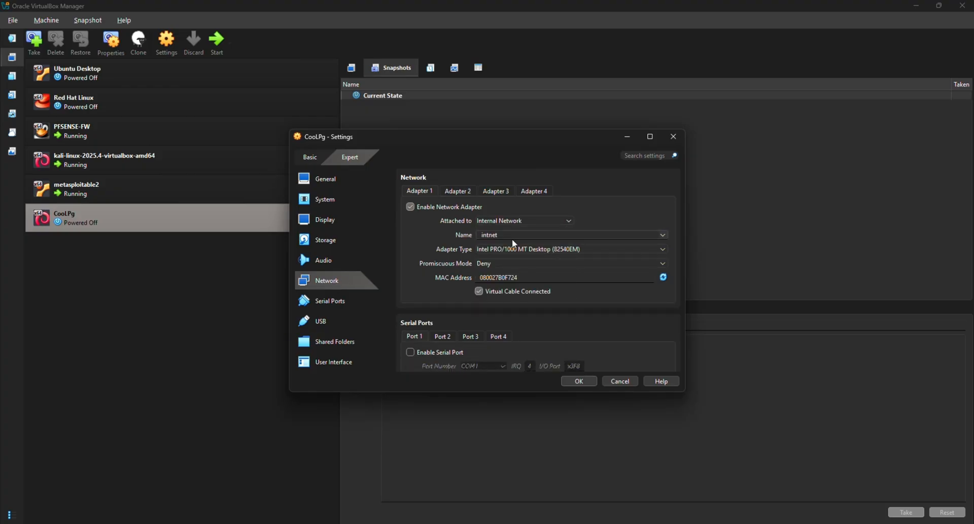
click(663, 234)
click(522, 275)
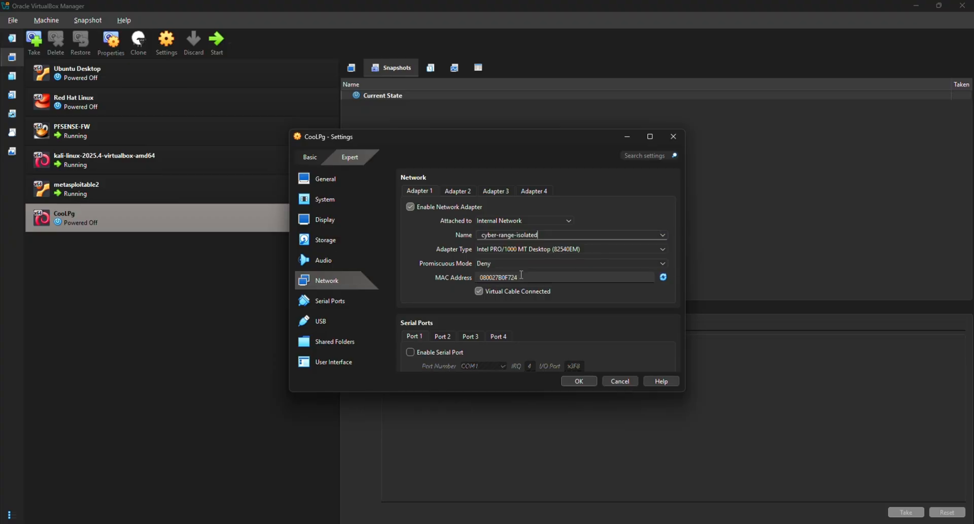
click(601, 249)
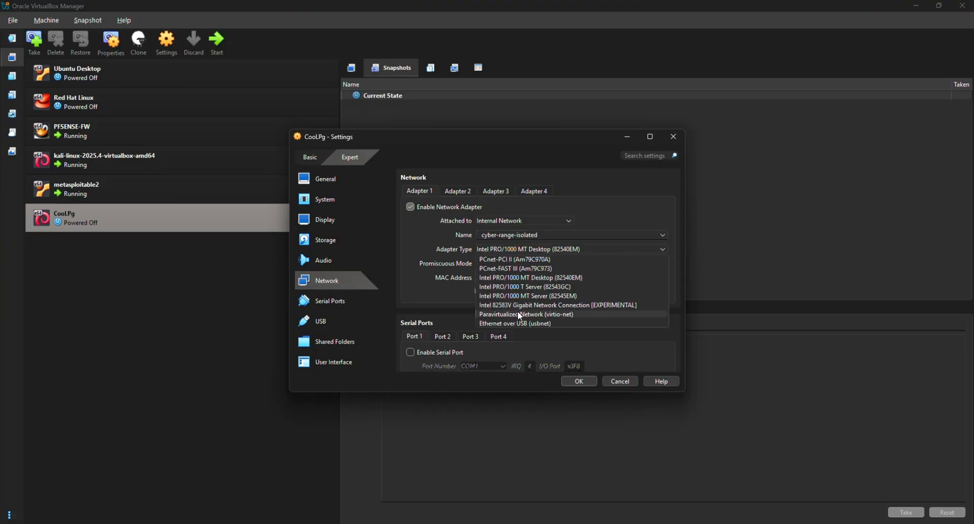
click(542, 314)
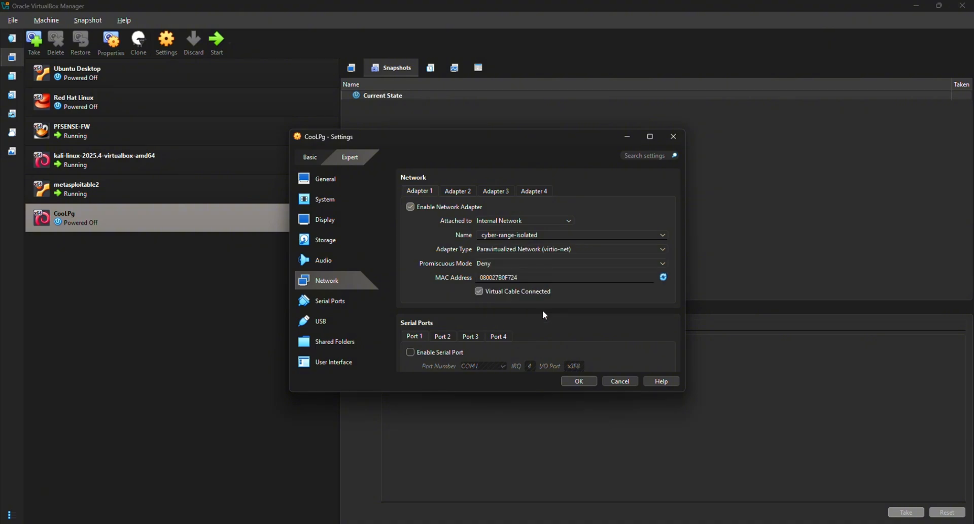
click(593, 383)
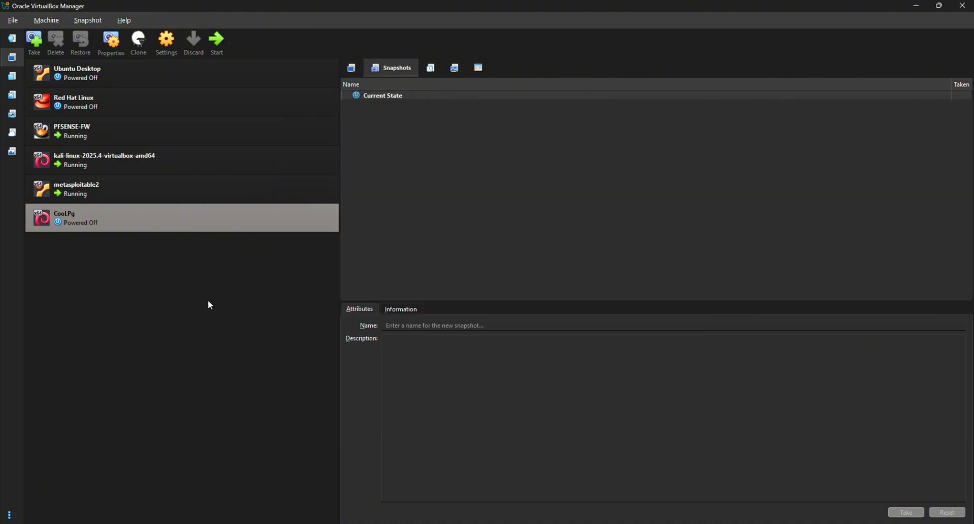
Start the CooLPg virtual machine, minimize its console window and bring up the Kali Linux machine.
click(221, 50)
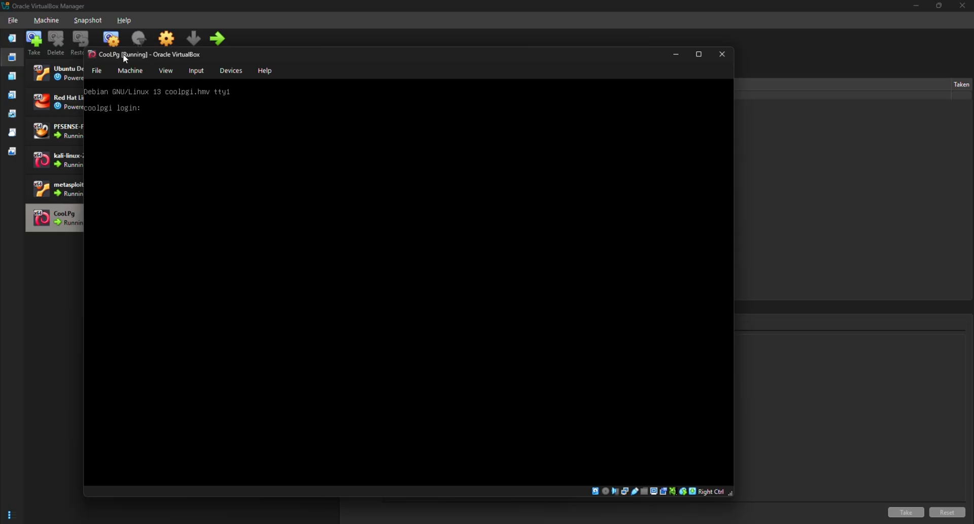
drag(123, 54, 202, 56)
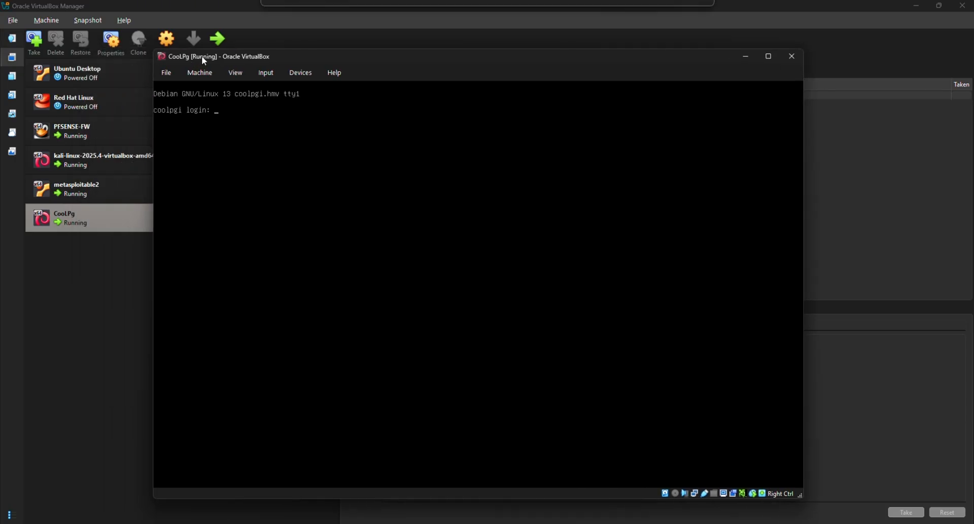
click(743, 57)
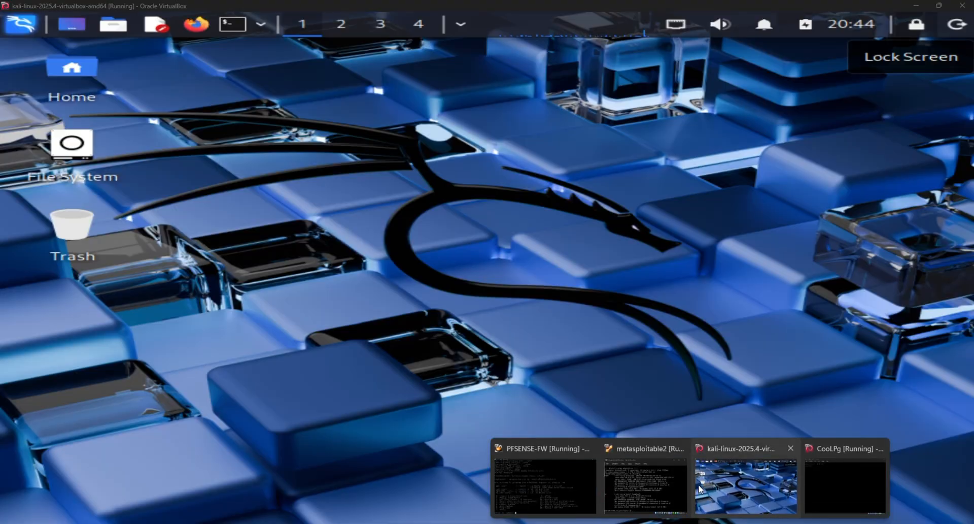
click(741, 474)
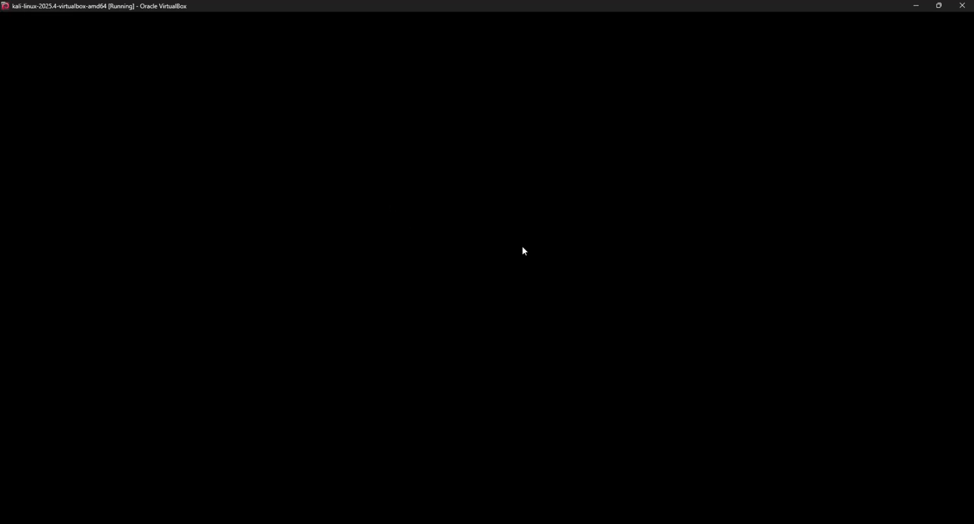
Unlock the Kali Linux session with the account password and open a new terminal window.
text(kali)
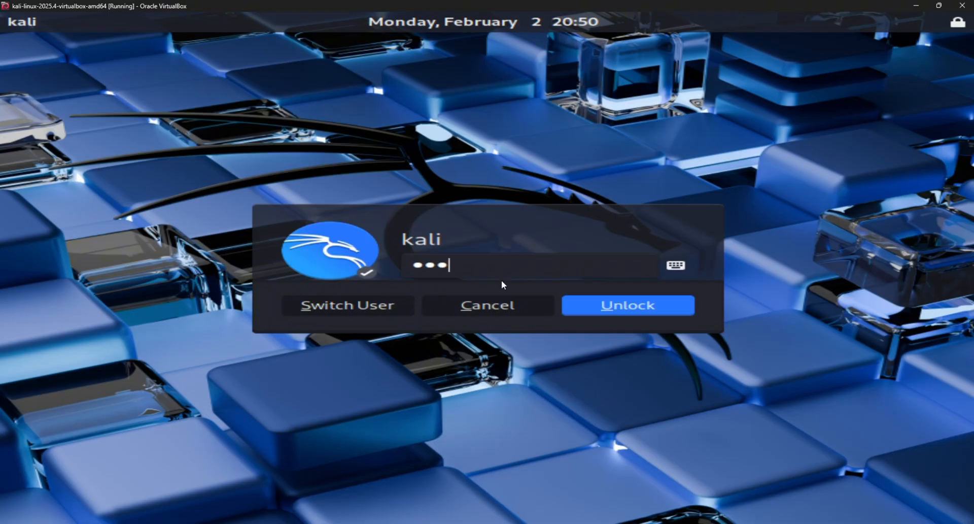
key(Return)
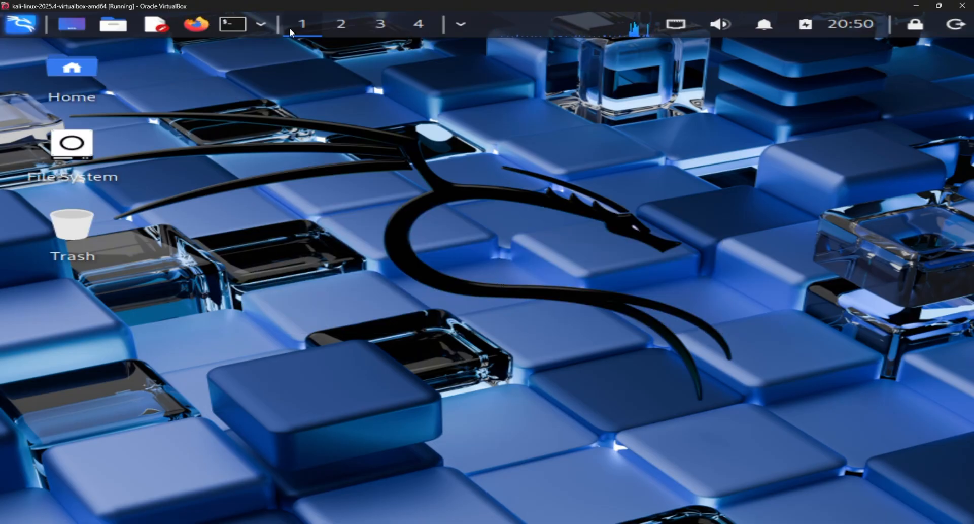
click(232, 23)
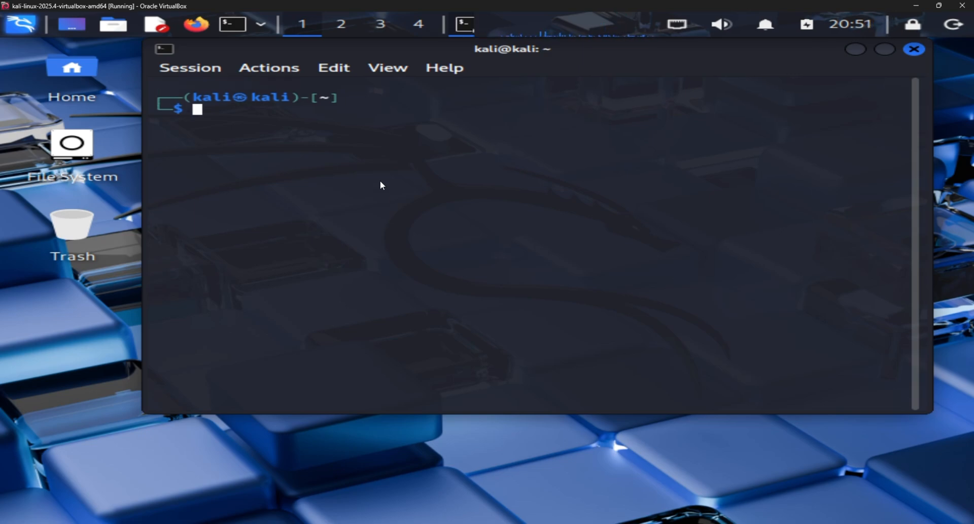
Scan the isolated network 10.6.6.1/24 with nmap and review the scan reports for each discovered host.
text(nmap 10.)
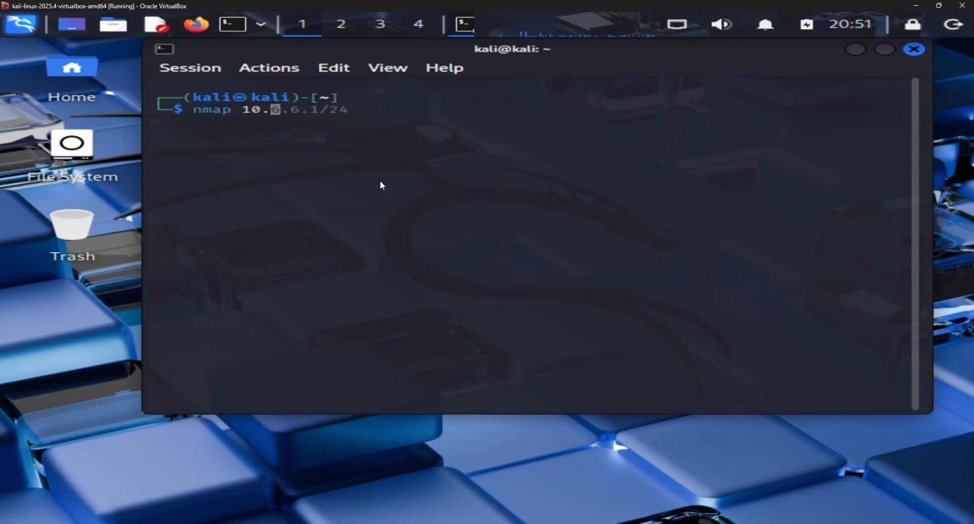
text(6.6.1/24)
key(Return)
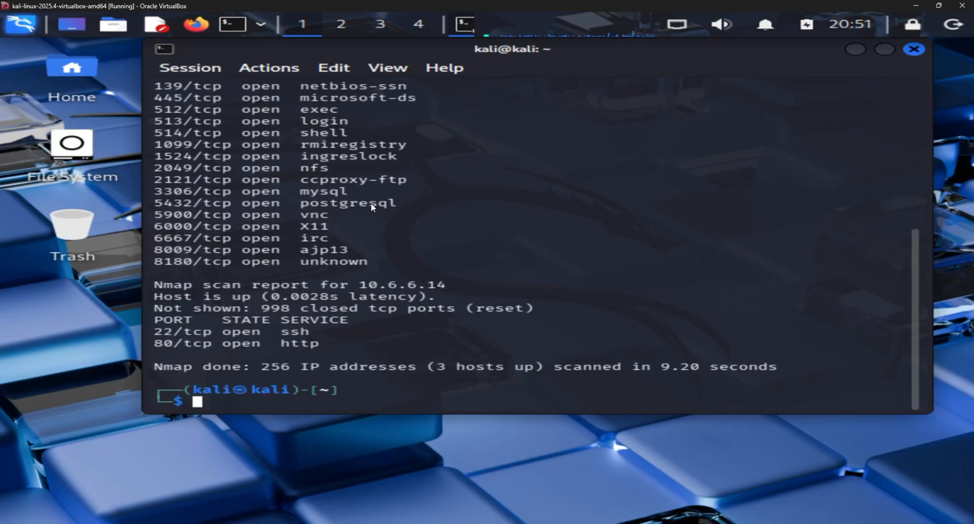
scroll(371, 202, up, 8)
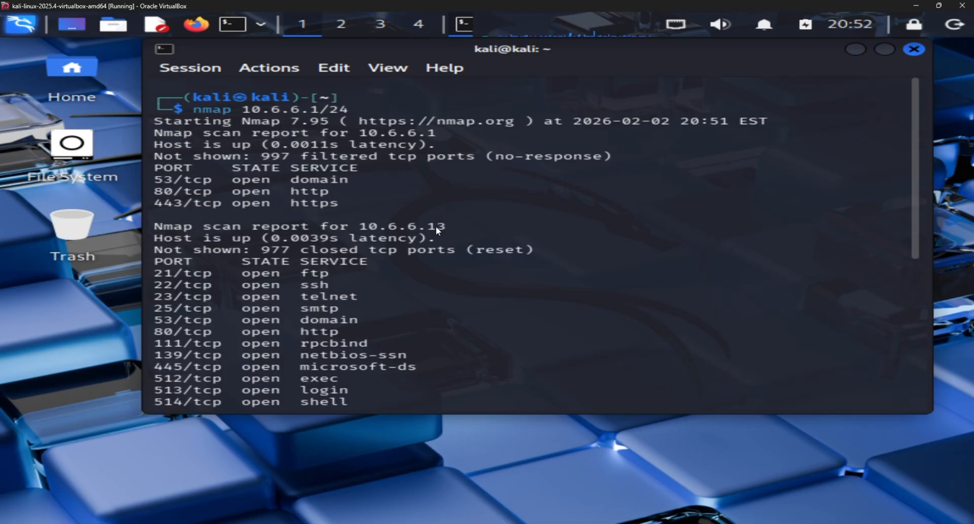
scroll(419, 230, down, 8)
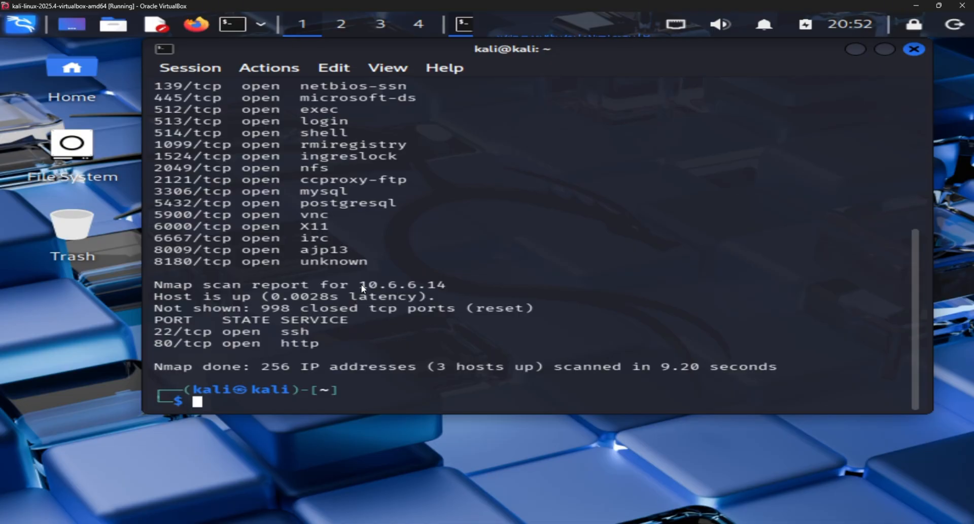
click(102, 321)
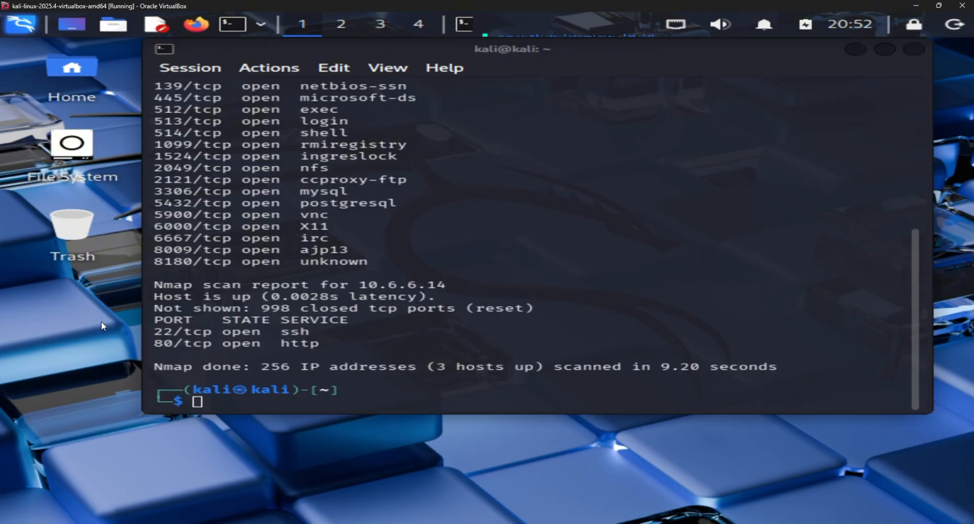
click(197, 24)
click(207, 33)
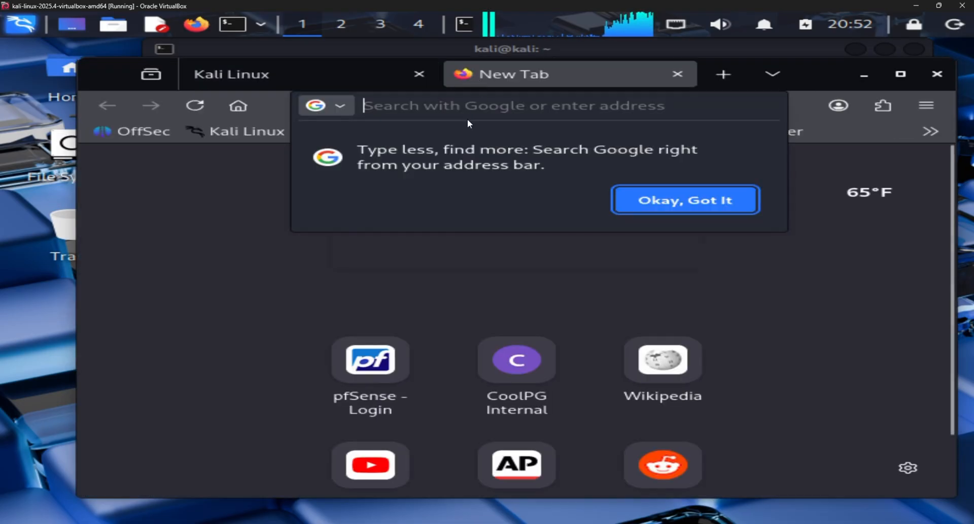
text(http:/)
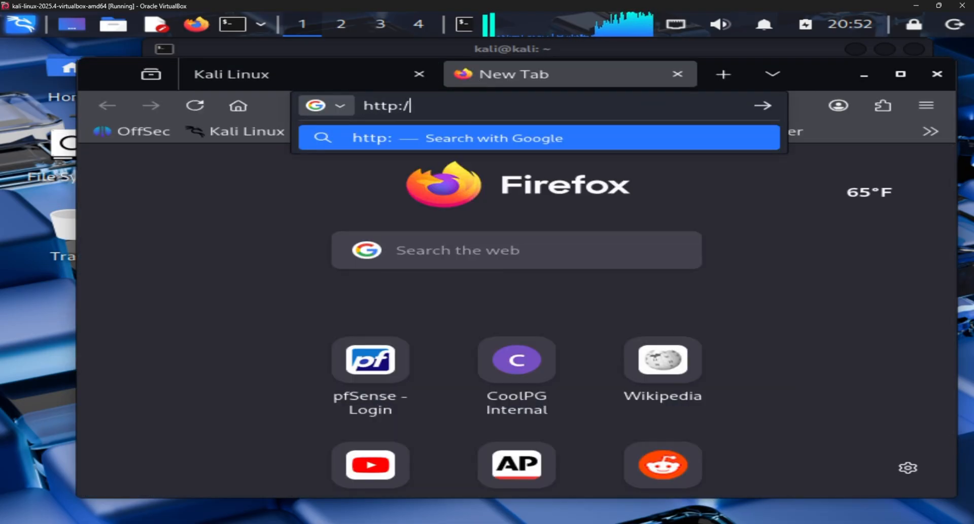
text(/10.)
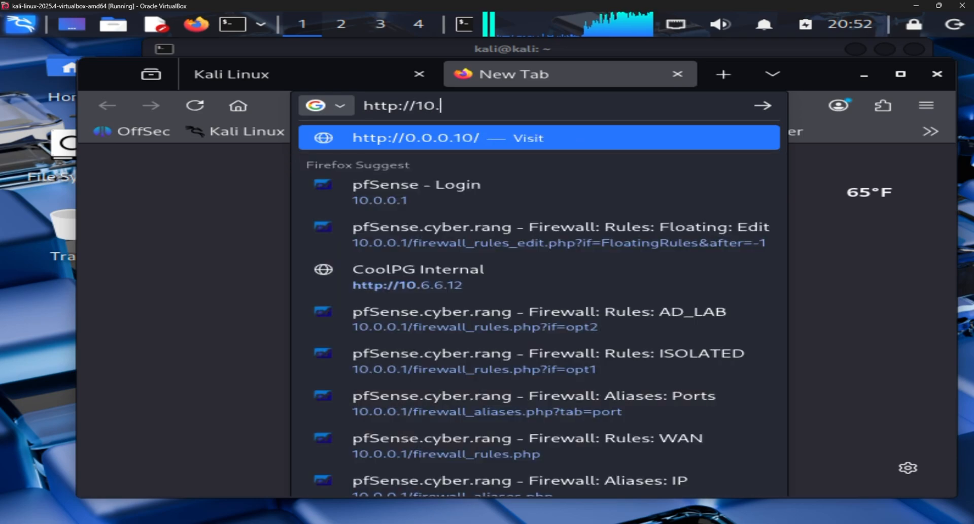
text(6.6.14)
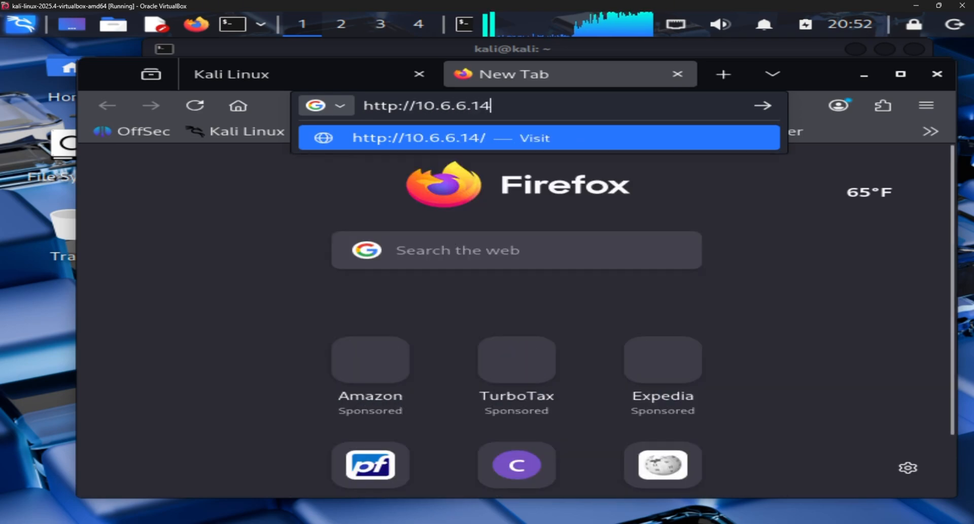
key(Return)
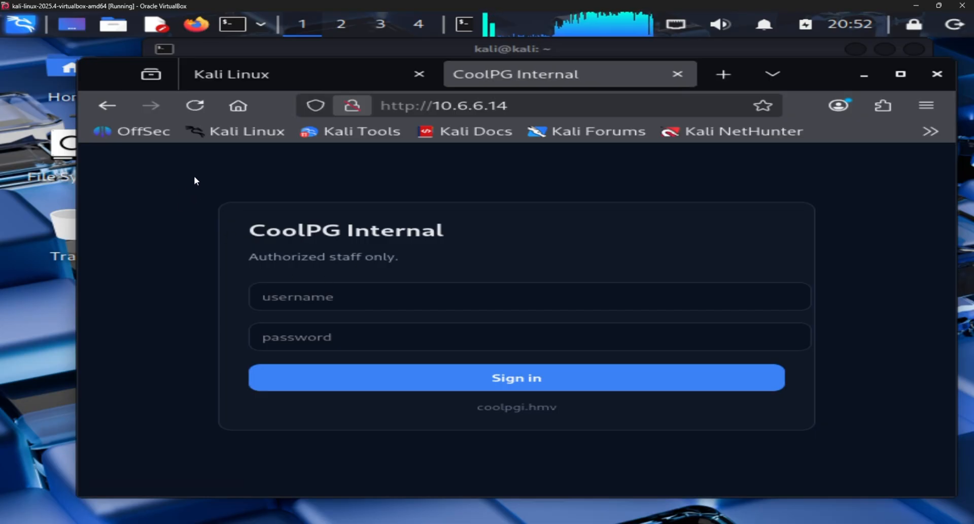
drag(838, 84, 818, 84)
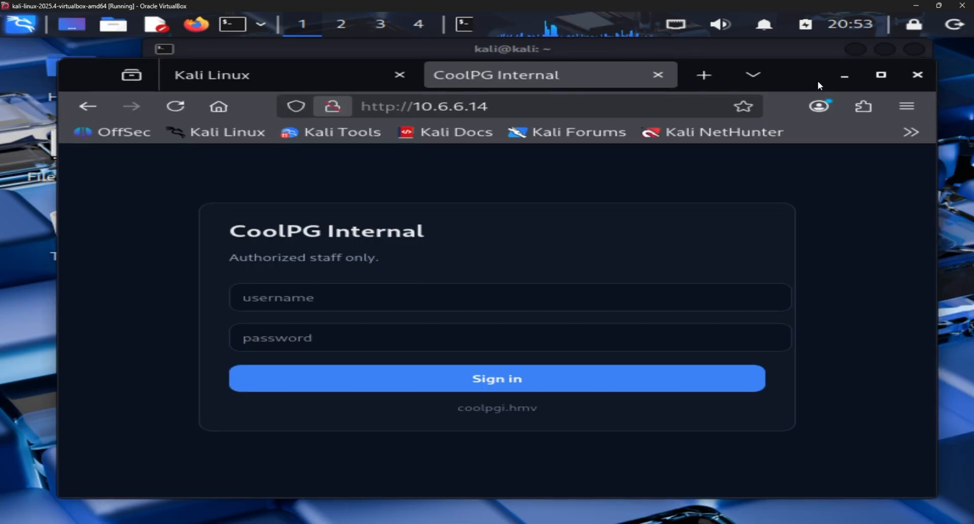